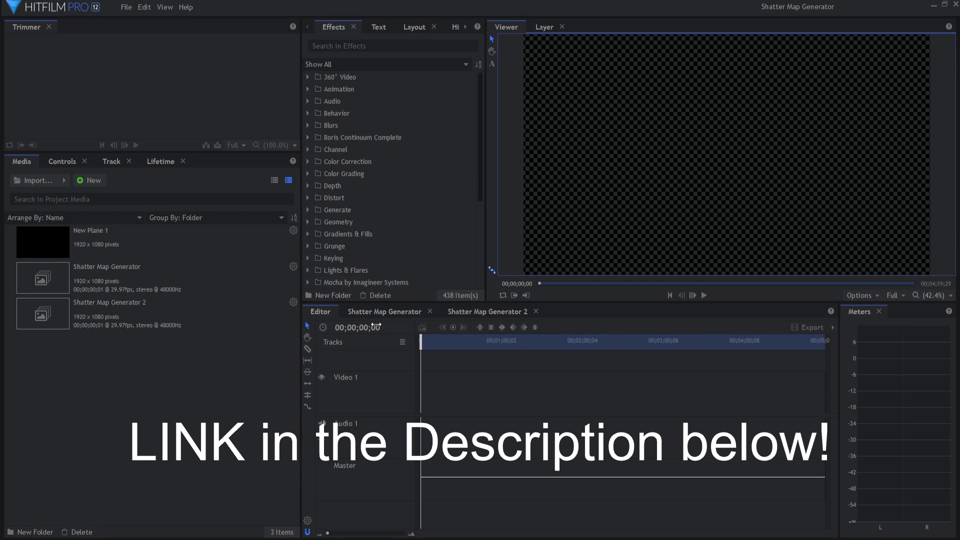
- Open the Shatter Map Generator composite and expand New Plane 1's Grain effect settings
click(378, 312)
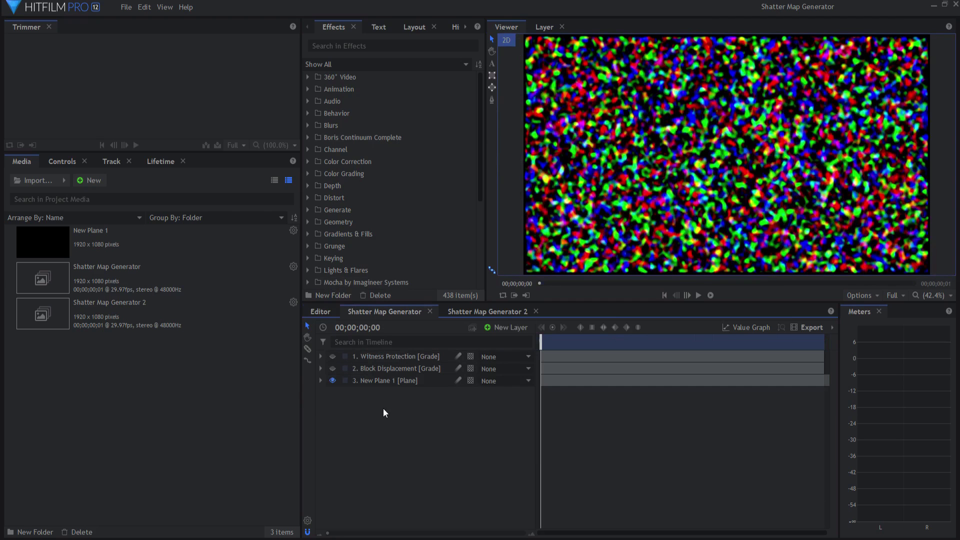
click(376, 382)
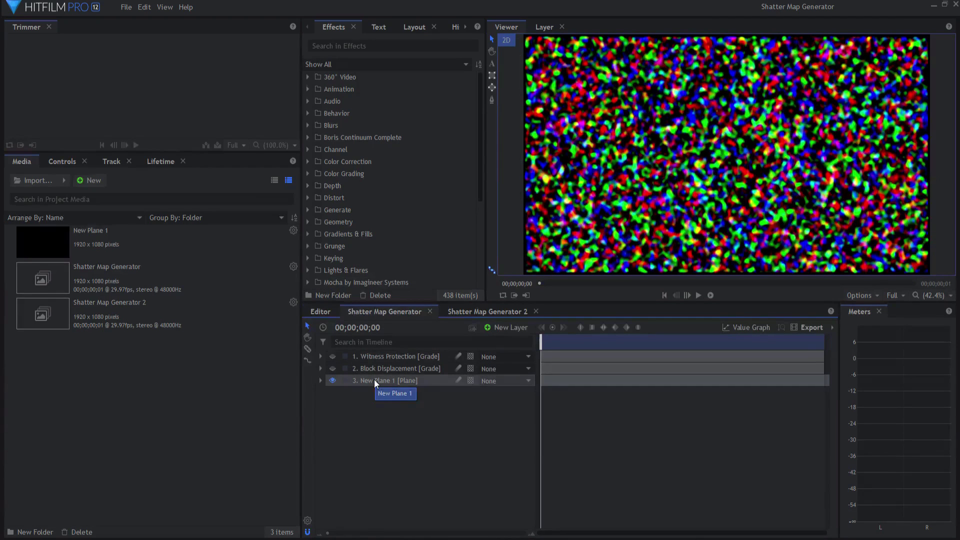
click(320, 381)
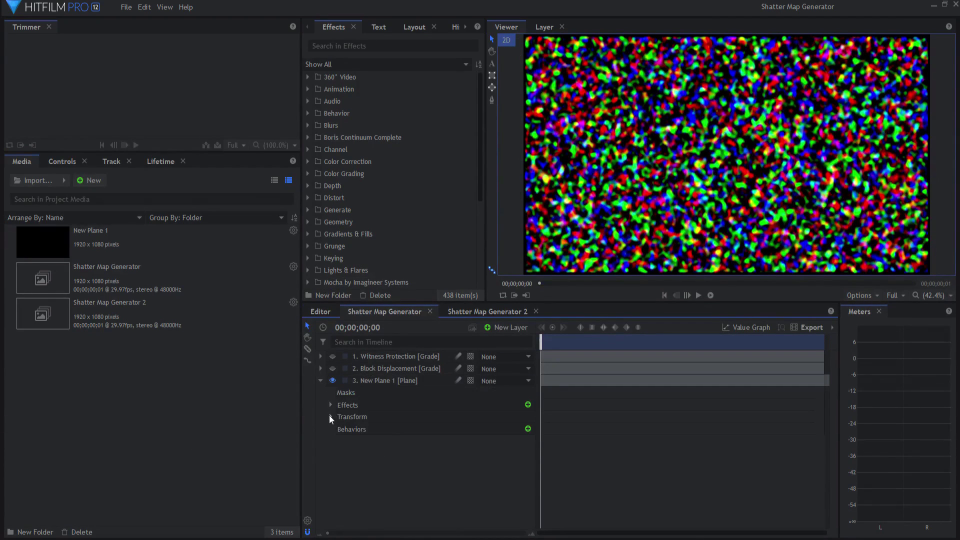
click(330, 416)
click(331, 417)
click(330, 405)
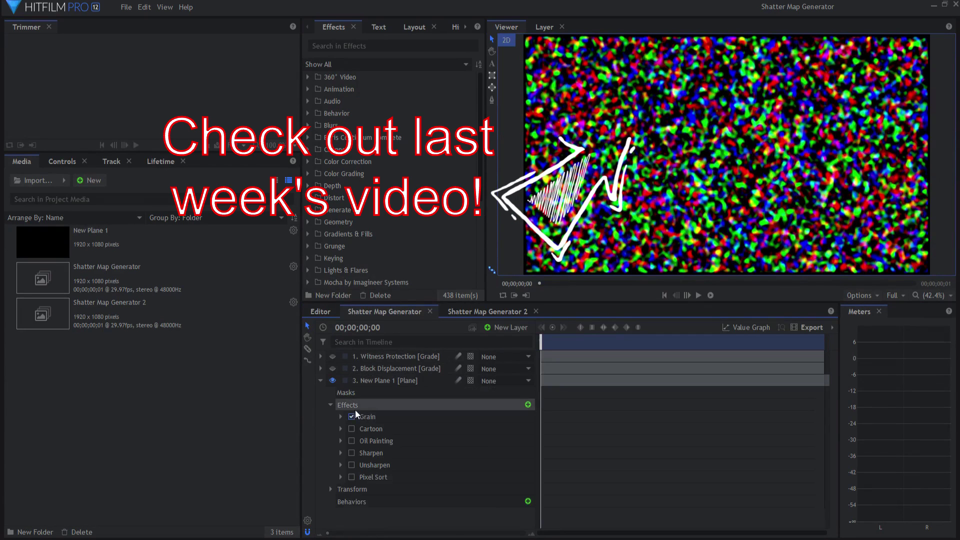
click(341, 416)
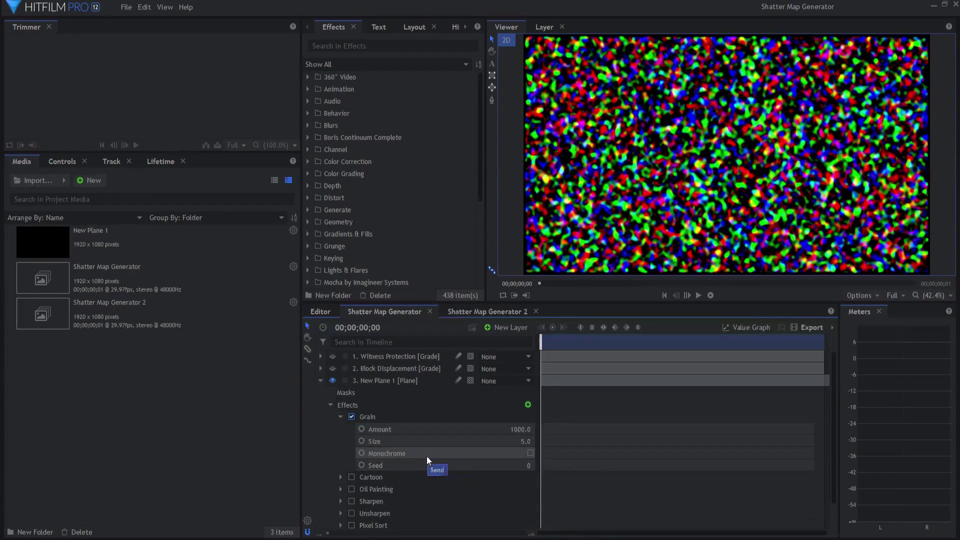
- Try Grain Monochrome and Amount, keeping colour and Amount 1000.0, and set Size to 5.0
click(530, 450)
click(531, 453)
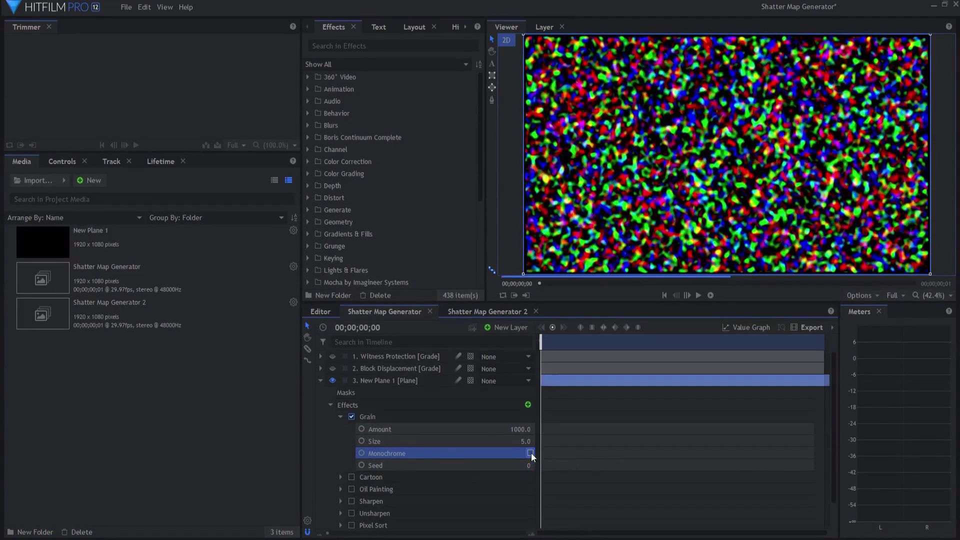
drag(521, 429, 483, 429)
key(ctrl+z)
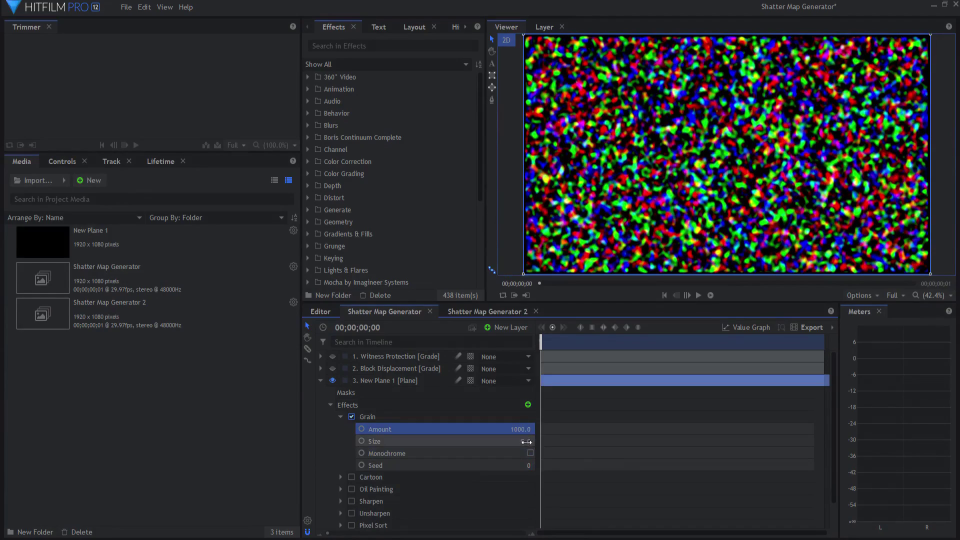
drag(525, 441, 448, 442)
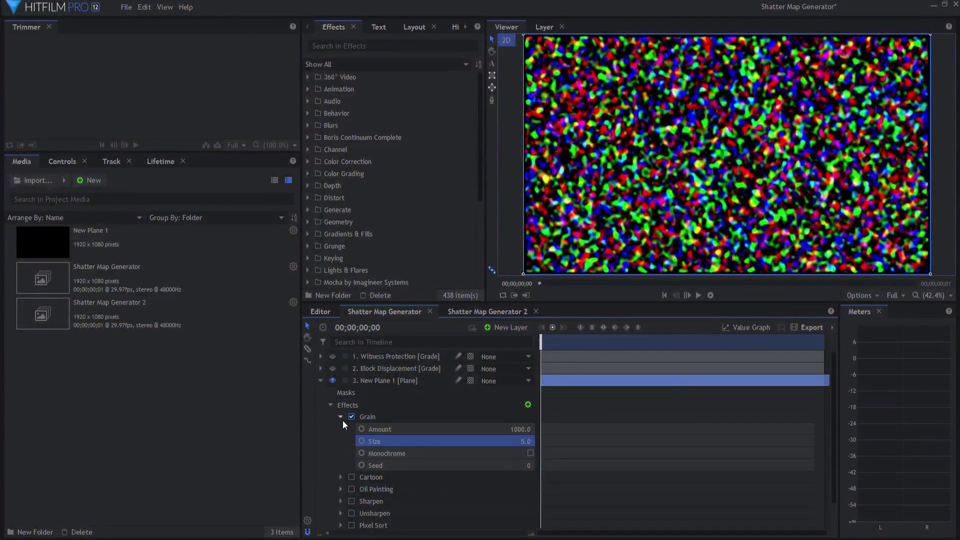
- Test Cartoon, Sharpen and Unsharpen, then turn off Oil Painting and Pixel Sort, leaving only Grain enabled
click(342, 417)
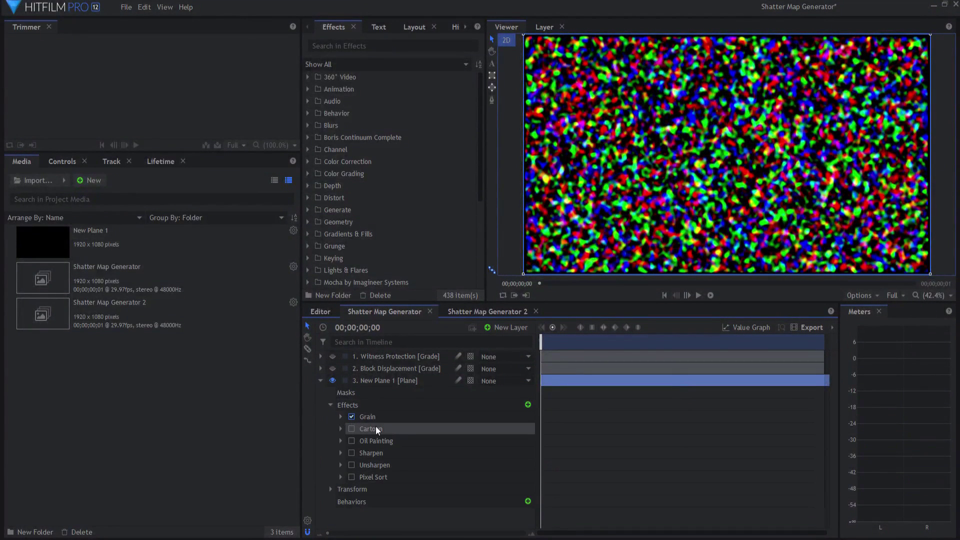
click(351, 429)
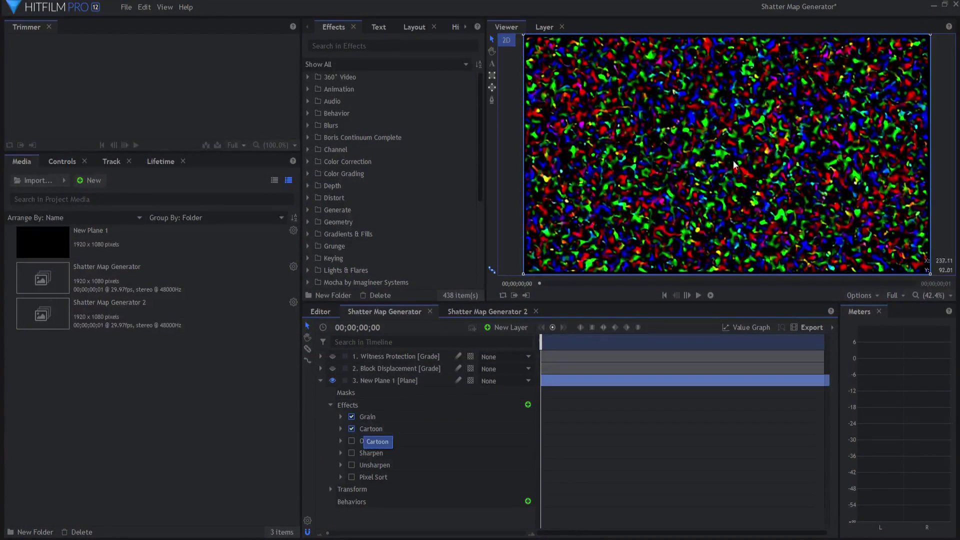
click(351, 429)
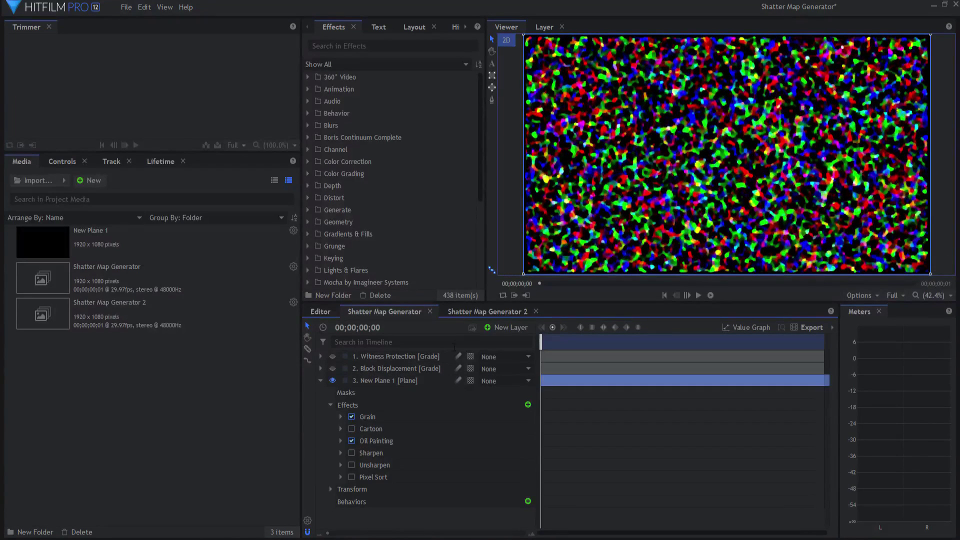
click(351, 441)
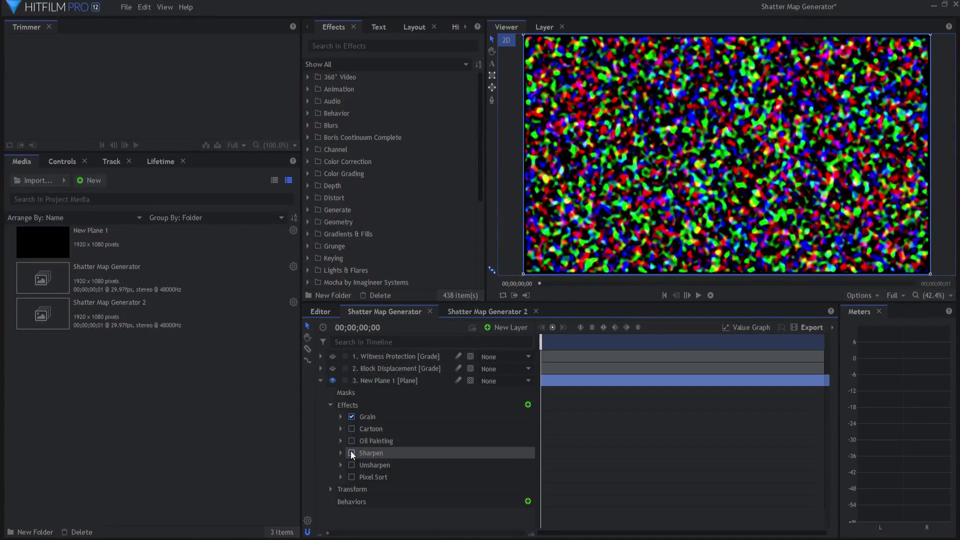
click(351, 453)
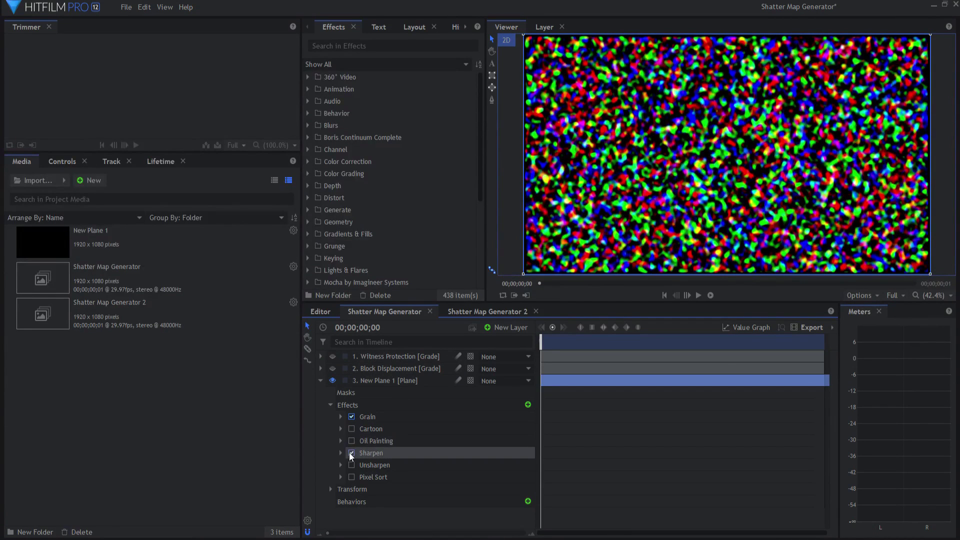
click(352, 453)
click(351, 466)
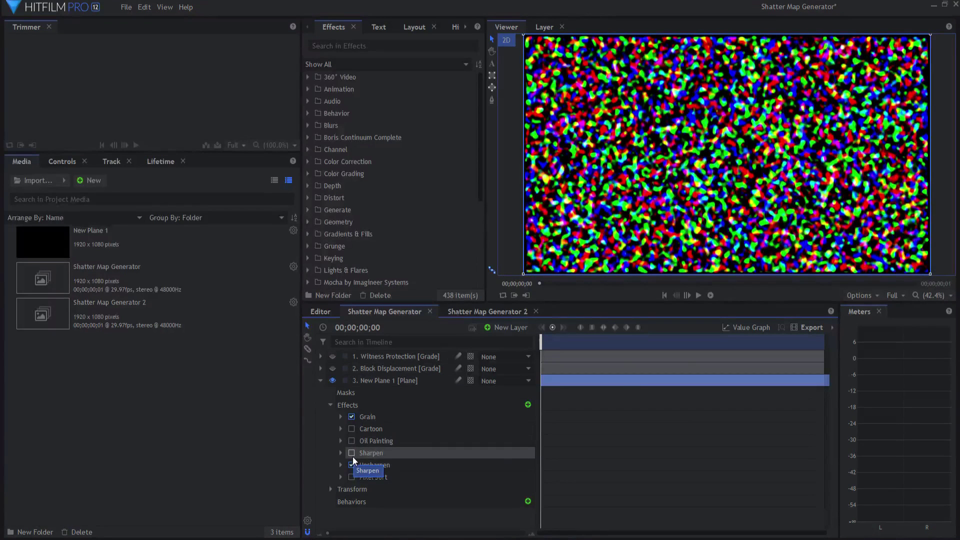
click(351, 466)
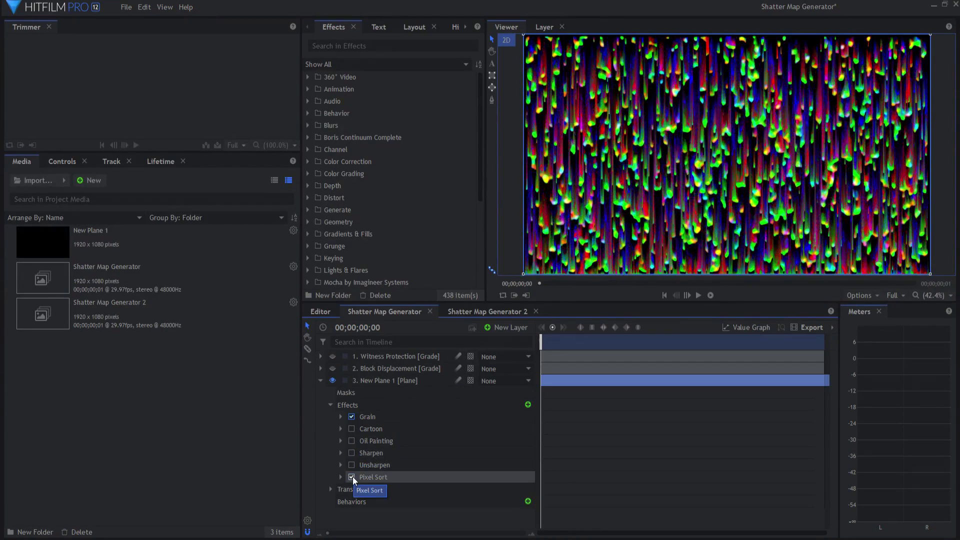
click(353, 476)
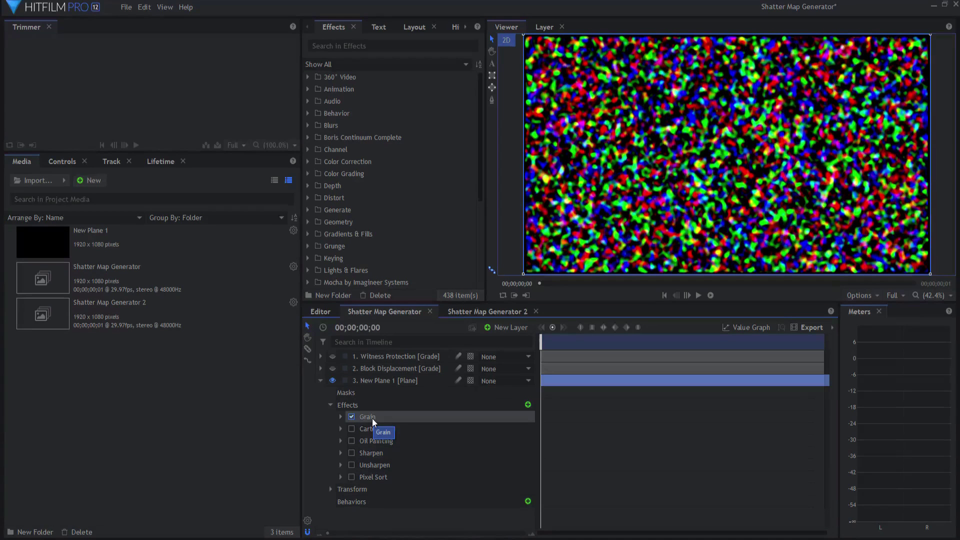
click(320, 381)
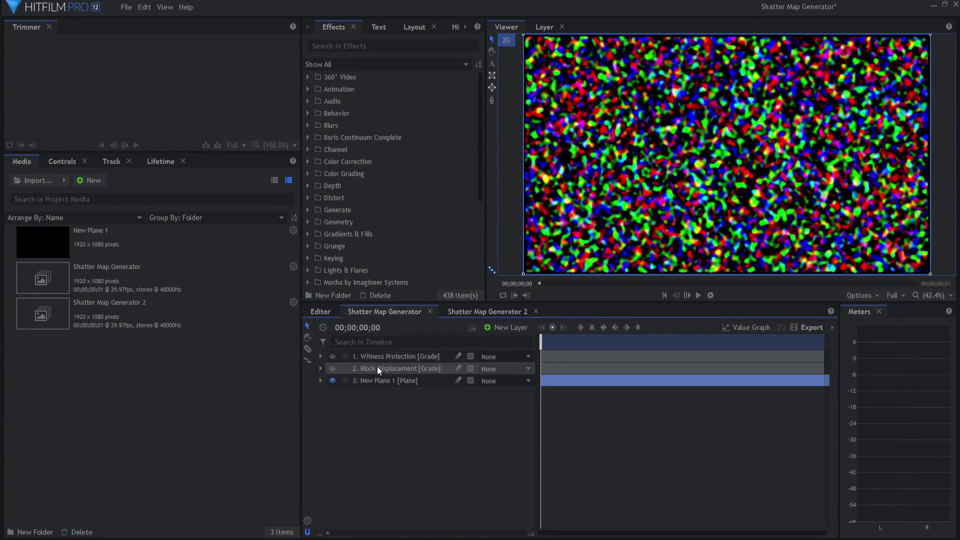
- Show Block Displacement, set its Size to 148 px and Displacement to 493.00 px, then hide it
click(332, 369)
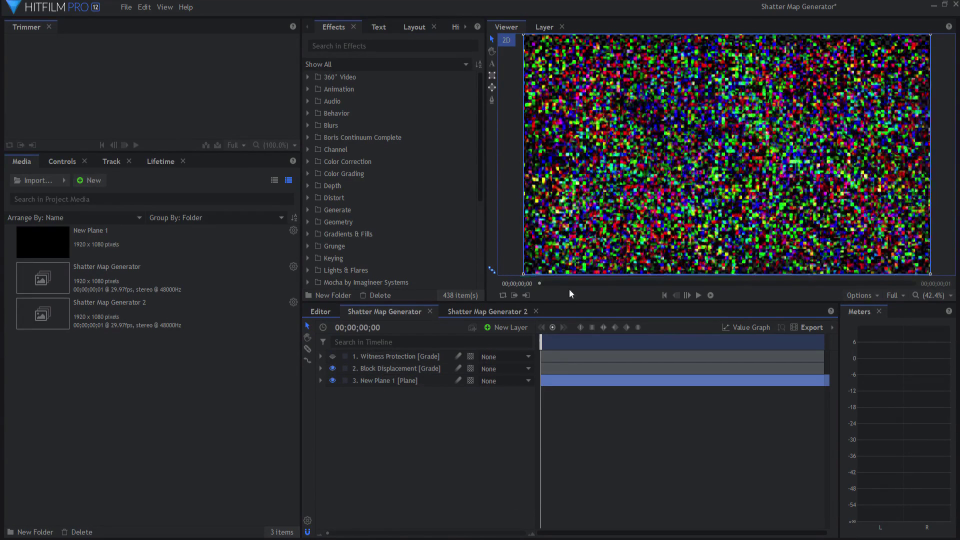
click(321, 368)
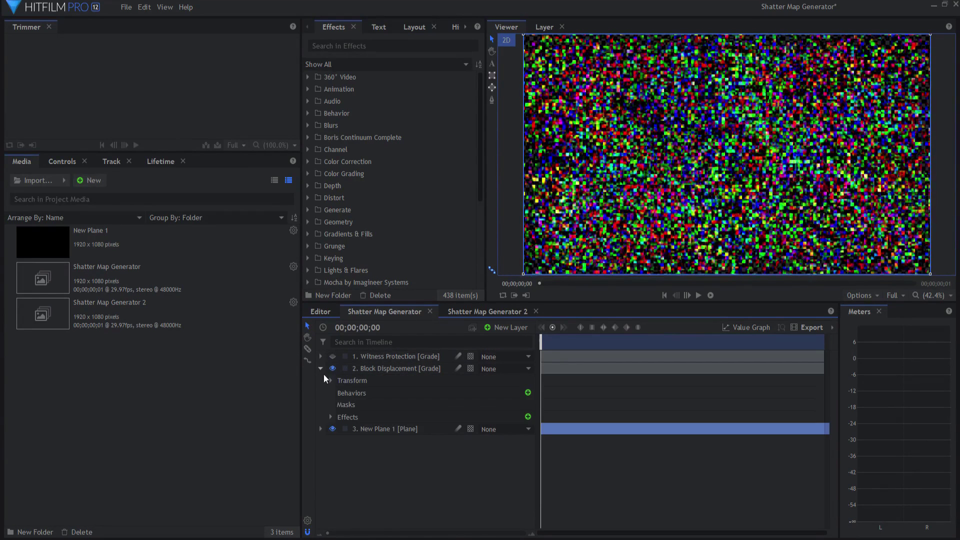
click(330, 417)
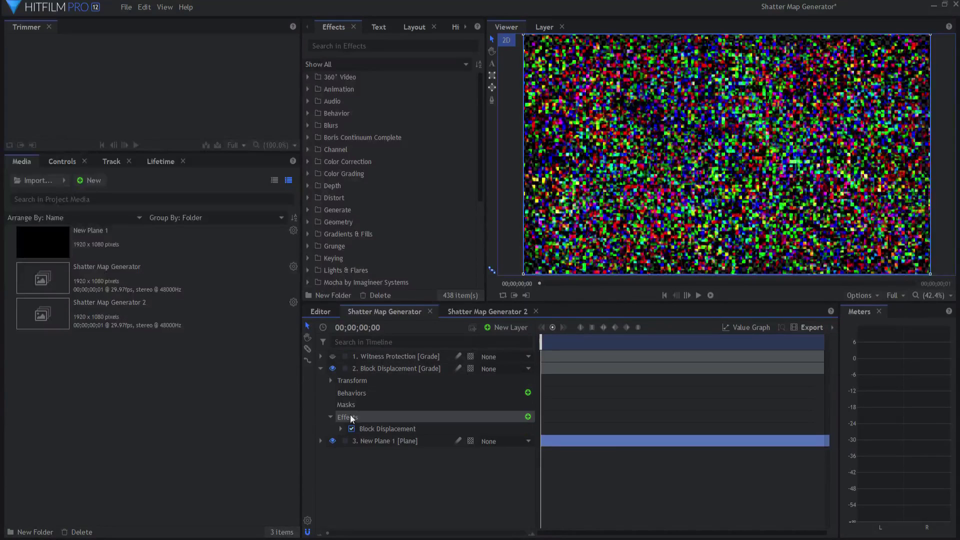
click(340, 429)
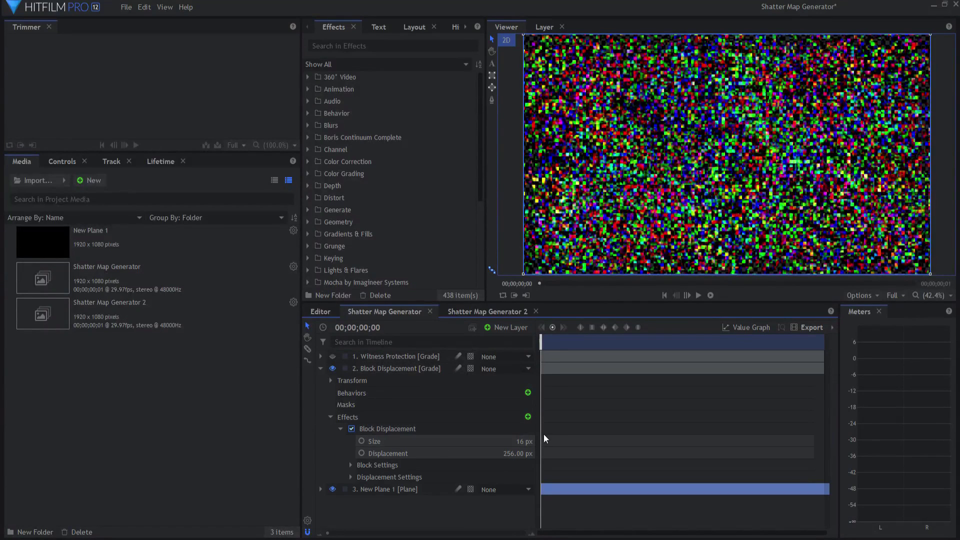
drag(524, 441, 542, 485)
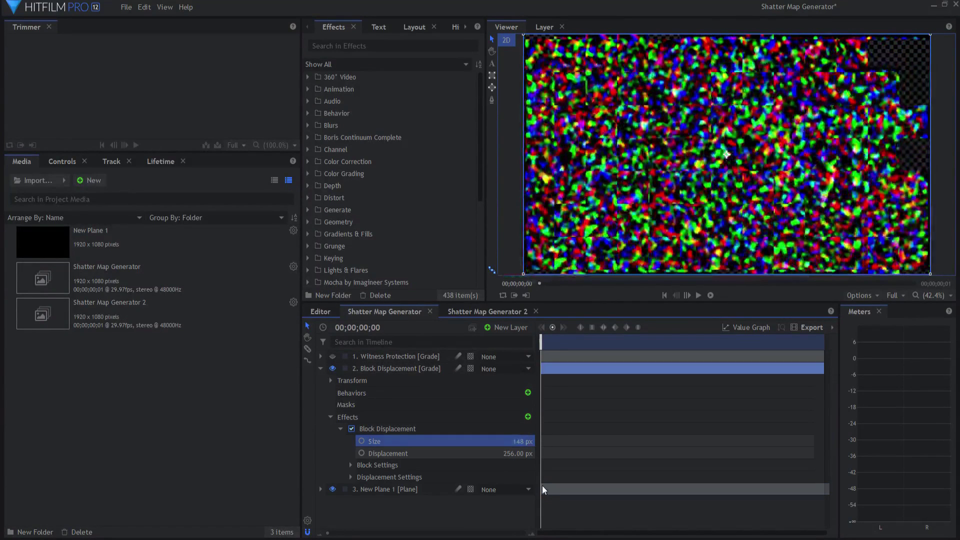
drag(518, 453, 542, 457)
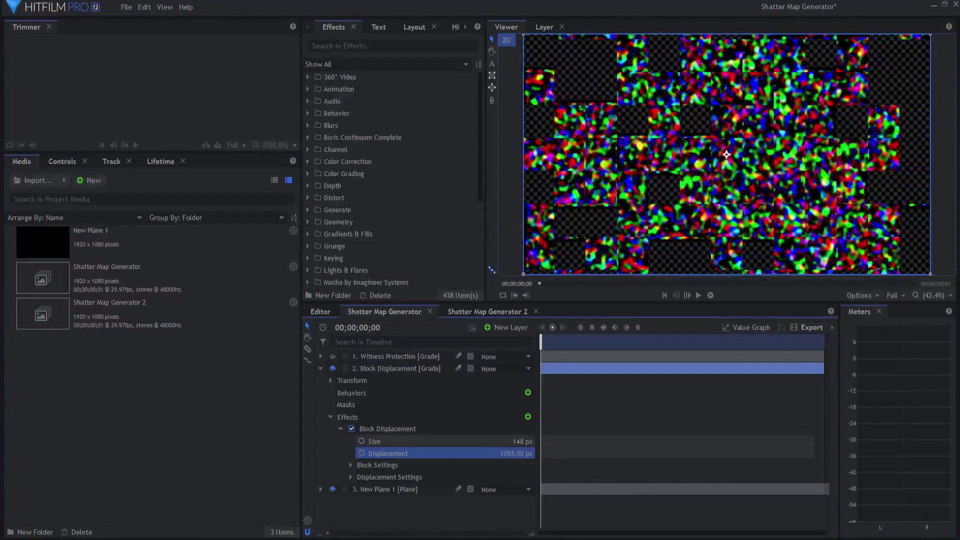
click(333, 356)
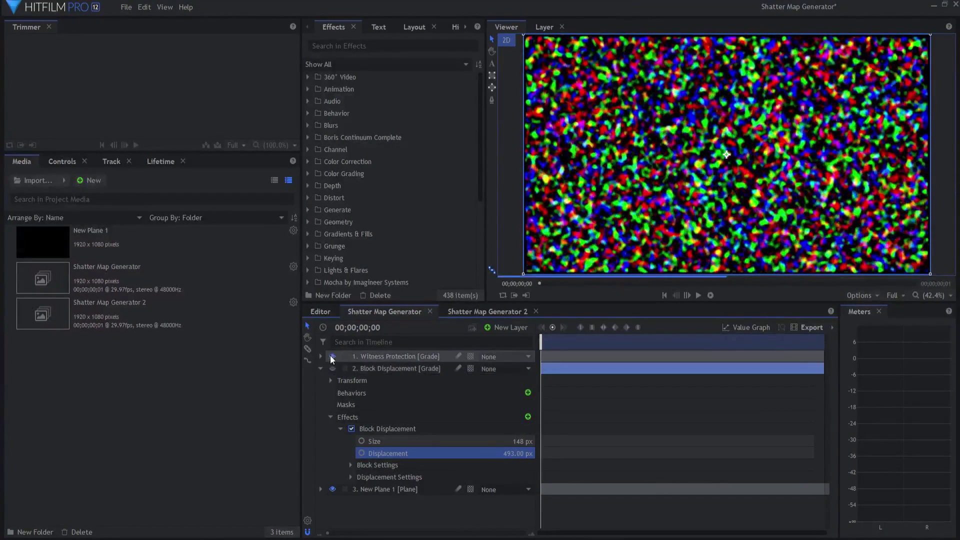
- Show Witness Protection with area Size 1000.0 px and Pixelate Block Size 99.00 px
click(333, 368)
click(320, 368)
click(321, 356)
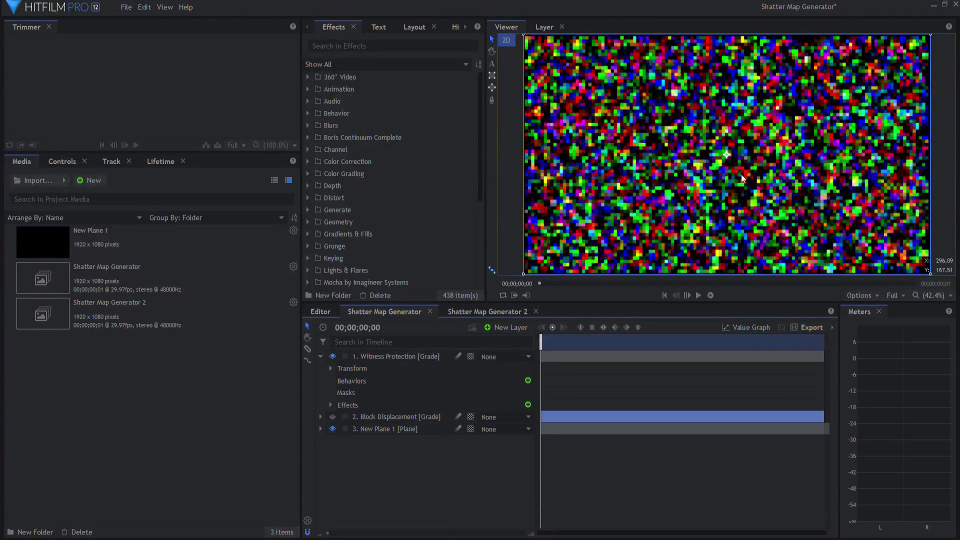
scroll(832, 121, down, 2)
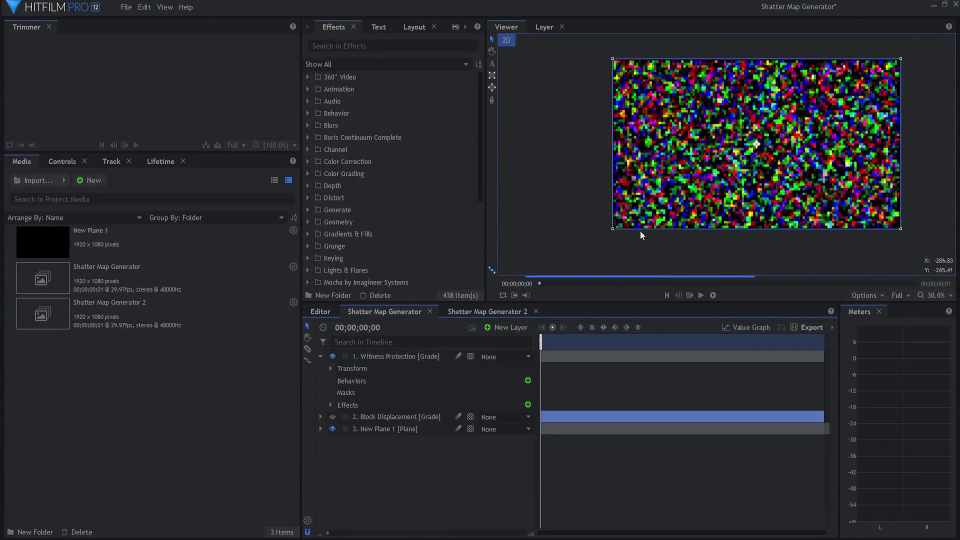
click(331, 405)
click(389, 416)
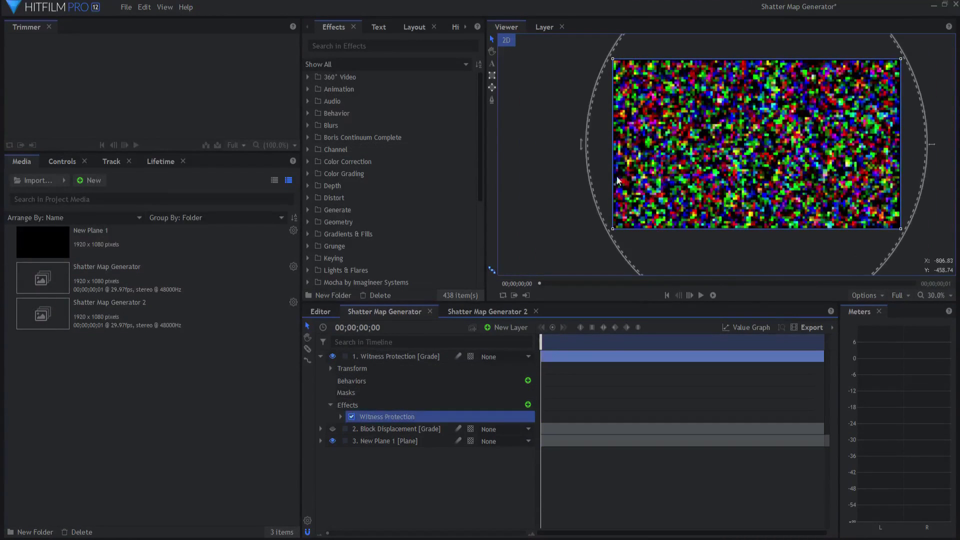
click(340, 416)
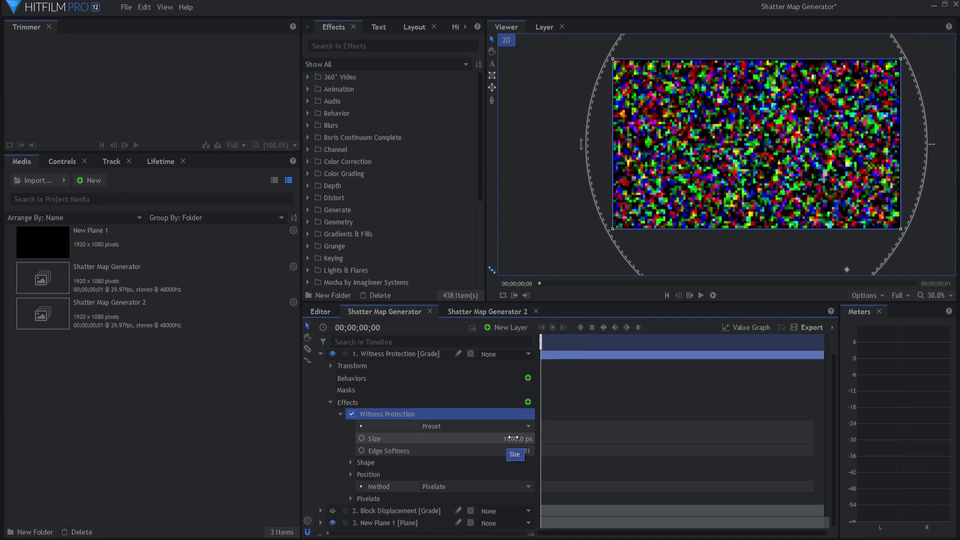
drag(517, 439, 498, 439)
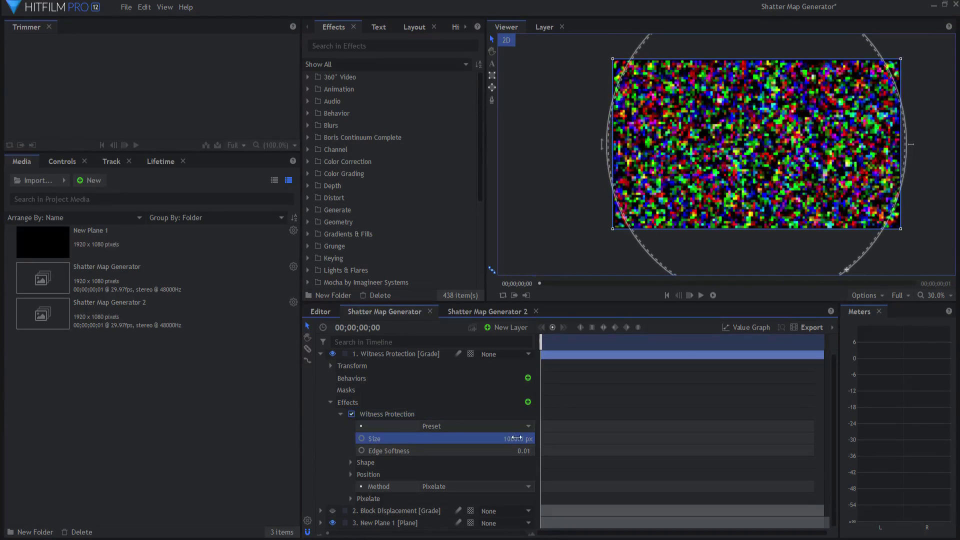
click(351, 499)
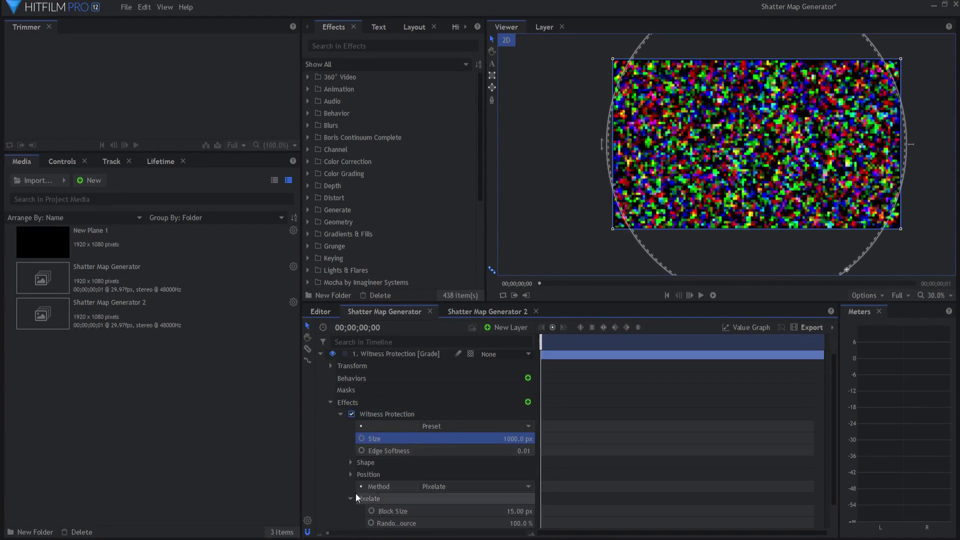
drag(487, 494, 523, 497)
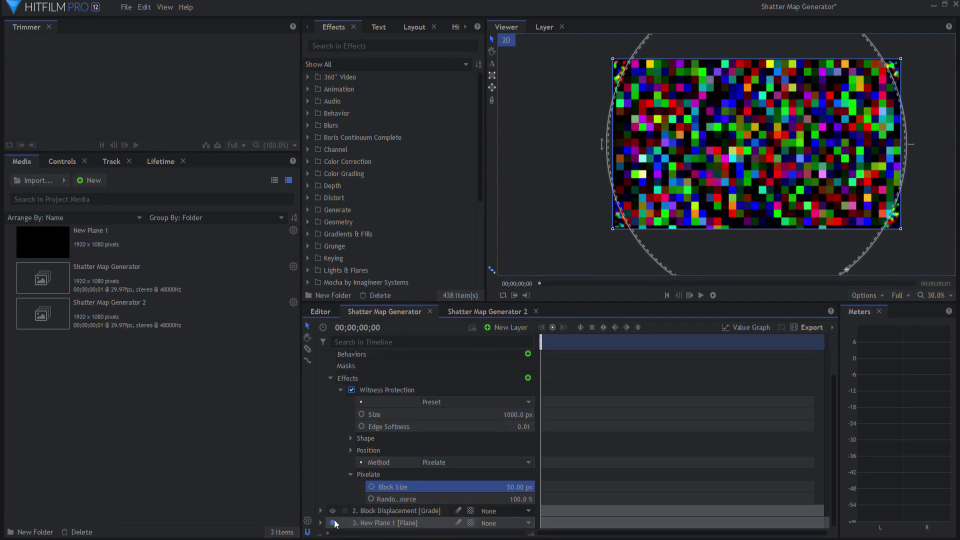
- Set New Plane 1's Grain Seed to 301 and collapse all composite layers
click(321, 523)
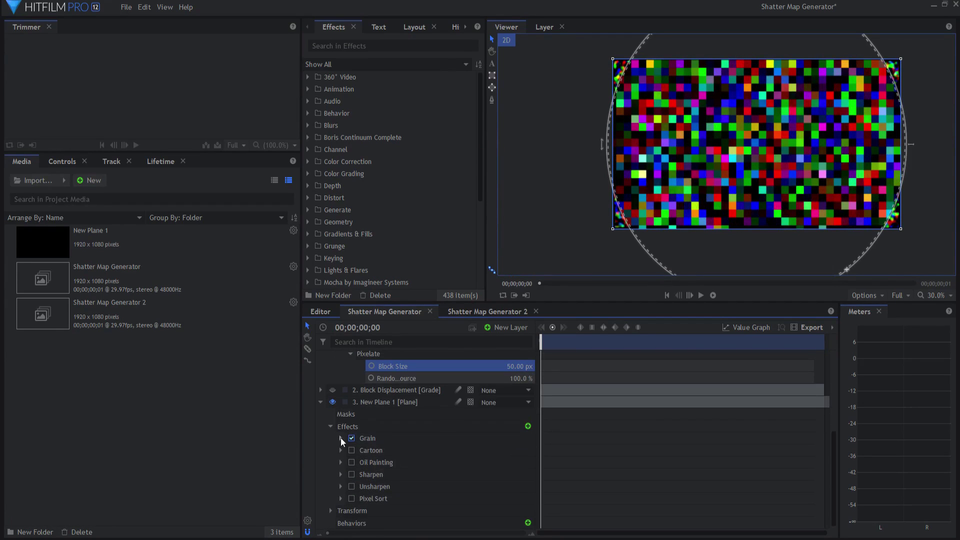
click(341, 438)
drag(525, 487, 521, 498)
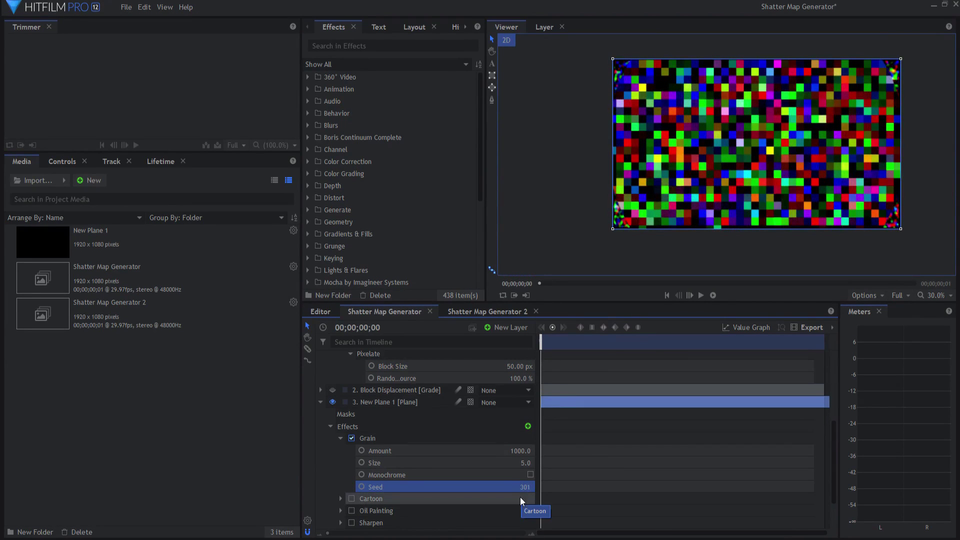
scroll(382, 385, up, 3)
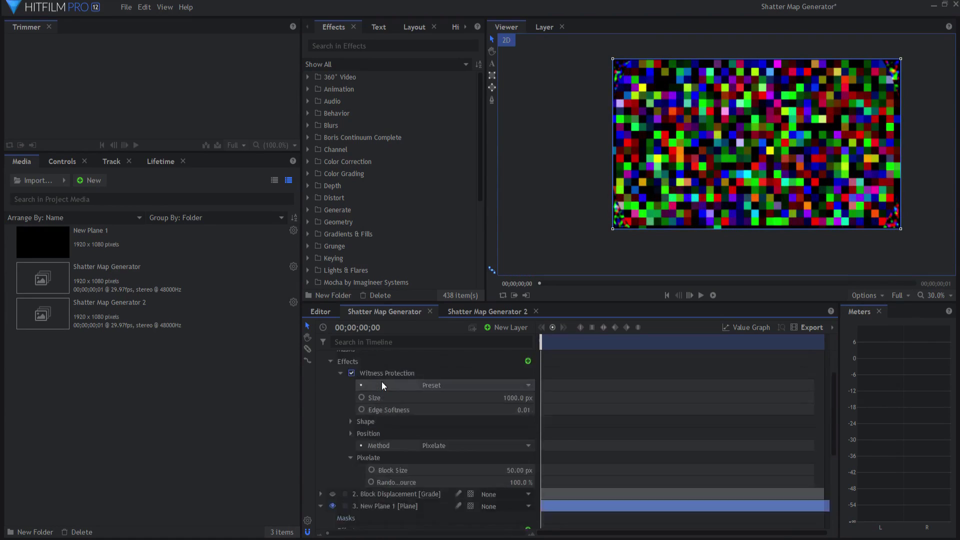
scroll(382, 382, up, 1)
click(321, 356)
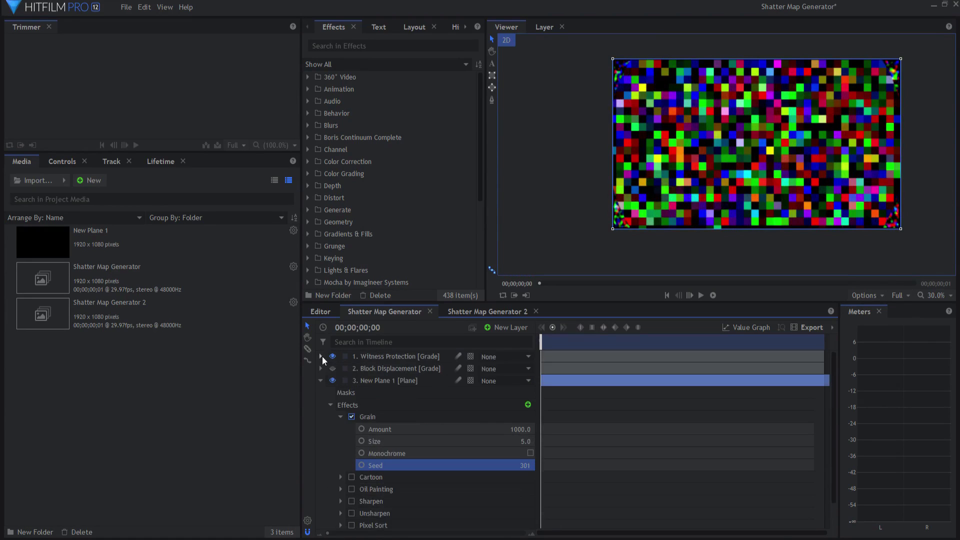
click(320, 382)
click(361, 410)
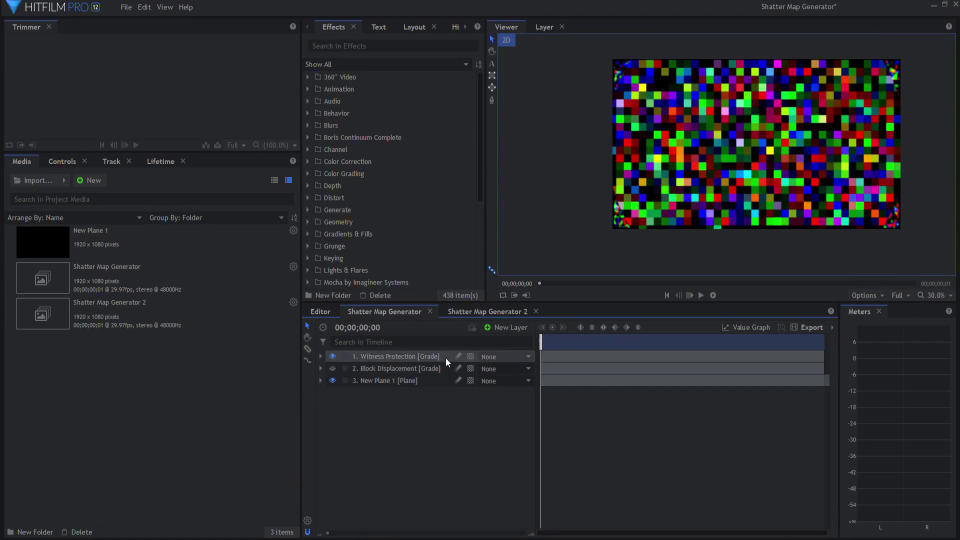
- In Shatter Map Generator 2, expand the Particle Simulator's General settings and lower particles per second
click(463, 315)
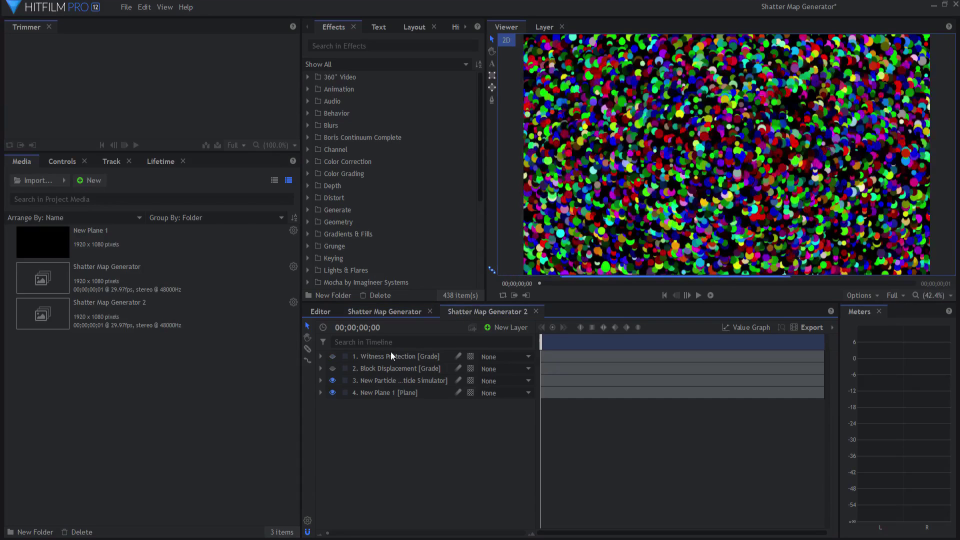
click(374, 381)
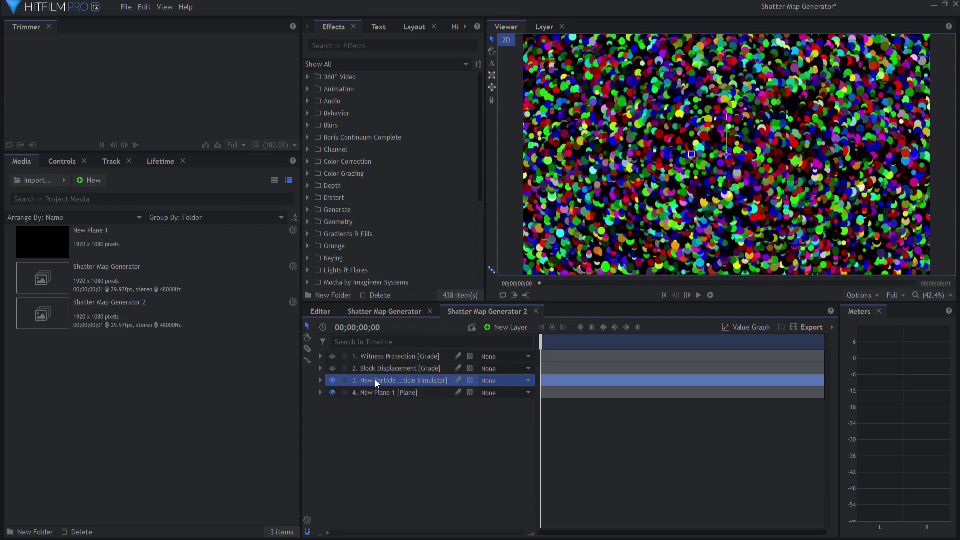
double_click(376, 380)
click(10, 276)
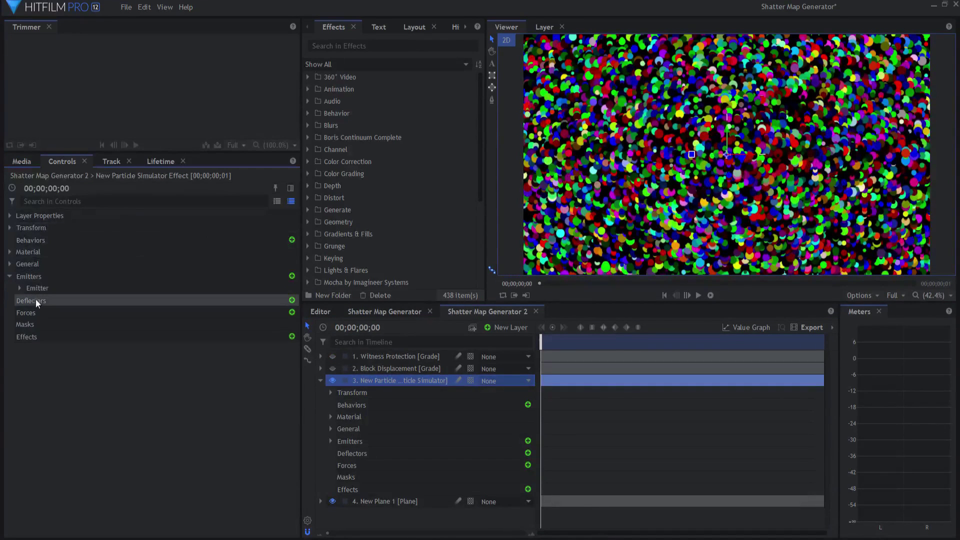
click(19, 289)
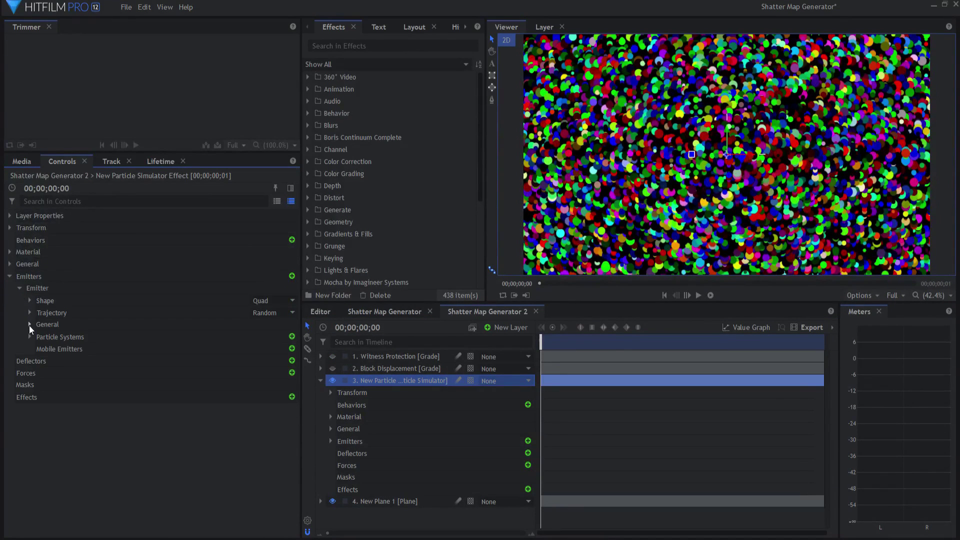
click(31, 336)
click(39, 349)
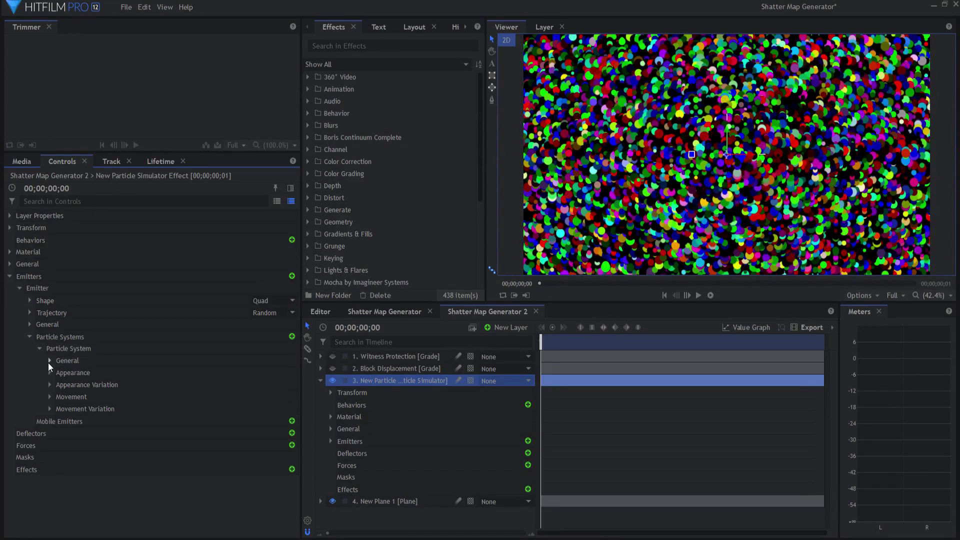
click(49, 361)
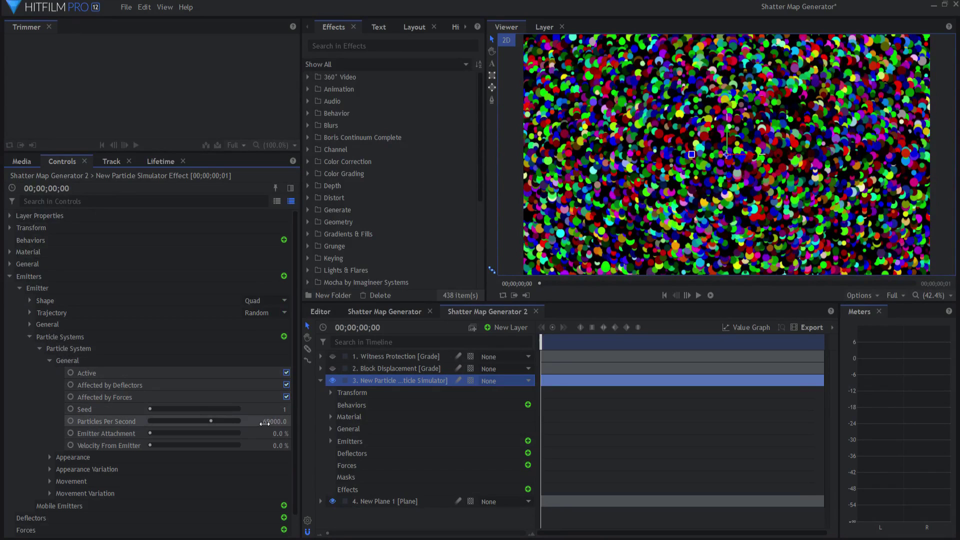
mouse_move(212, 420)
mouse_down()
mouse_move(155, 417)
mouse_move(241, 420)
mouse_move(146, 422)
mouse_move(205, 421)
mouse_up()
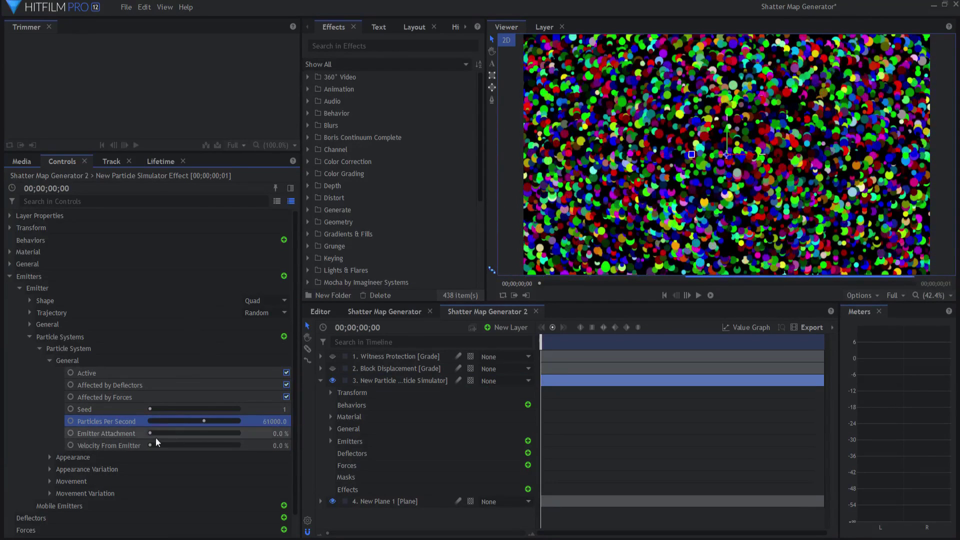
- Set Movement Scale 242%, Particles Per Second 17000 and Movement Variation Scale 408%
click(51, 481)
scroll(53, 485, down, 2)
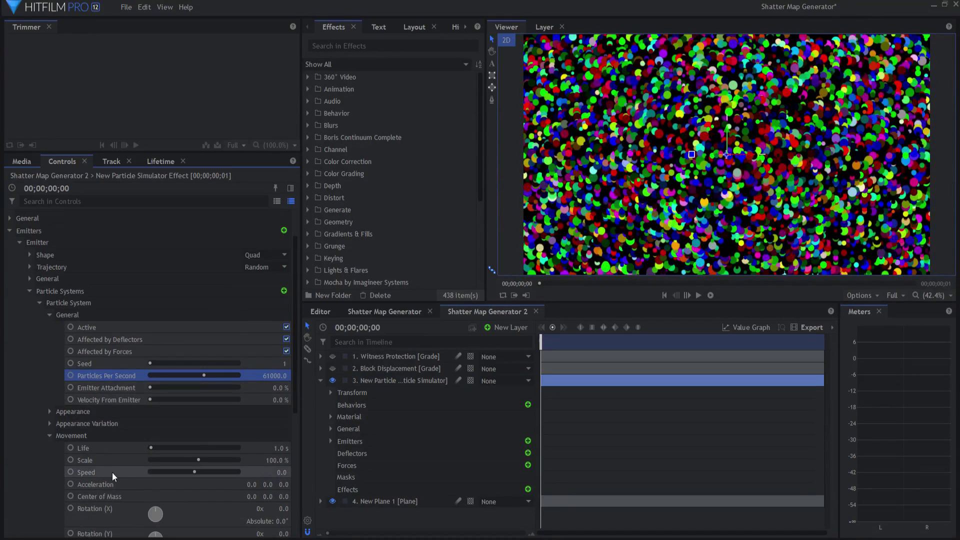
drag(171, 461, 200, 460)
drag(204, 375, 182, 376)
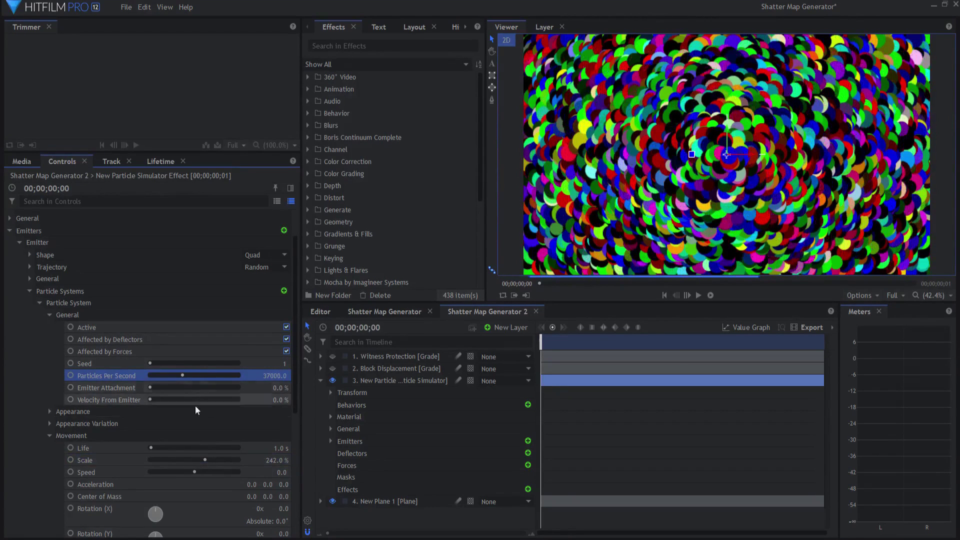
scroll(229, 476, down, 3)
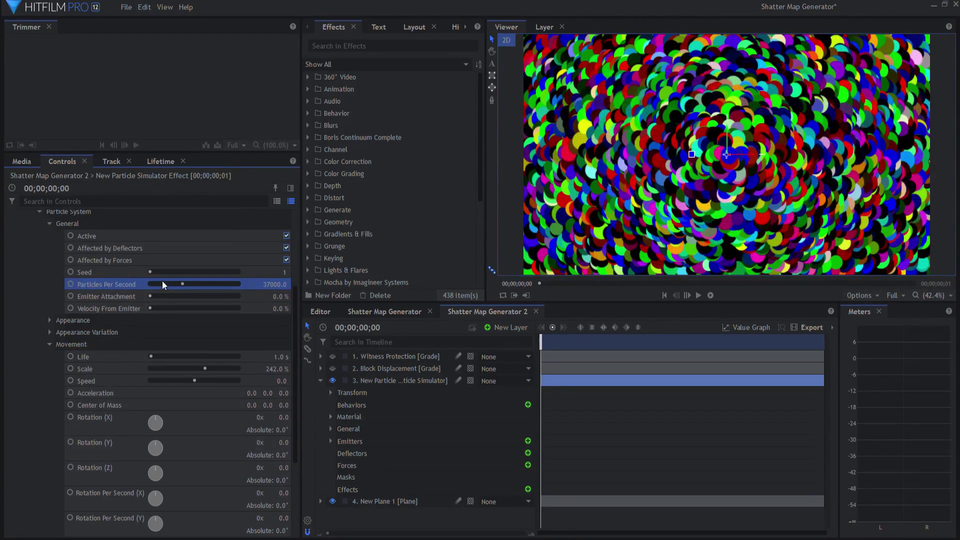
scroll(54, 351, down, 3)
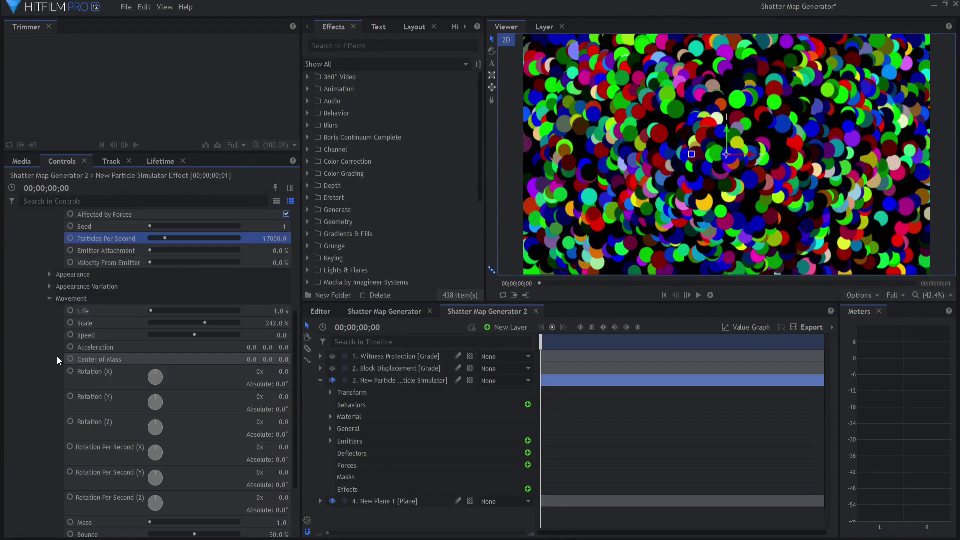
click(49, 472)
scroll(136, 492, down, 1)
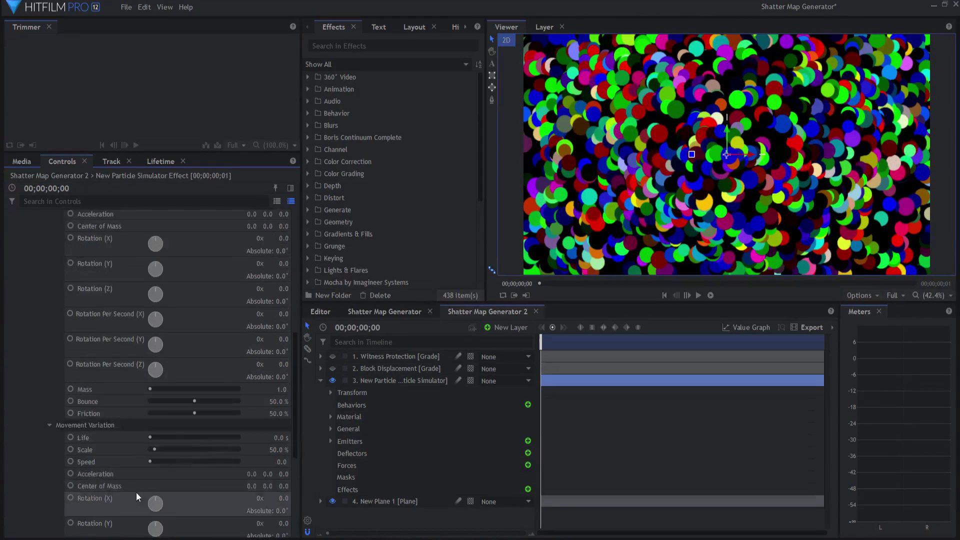
drag(267, 454, 320, 454)
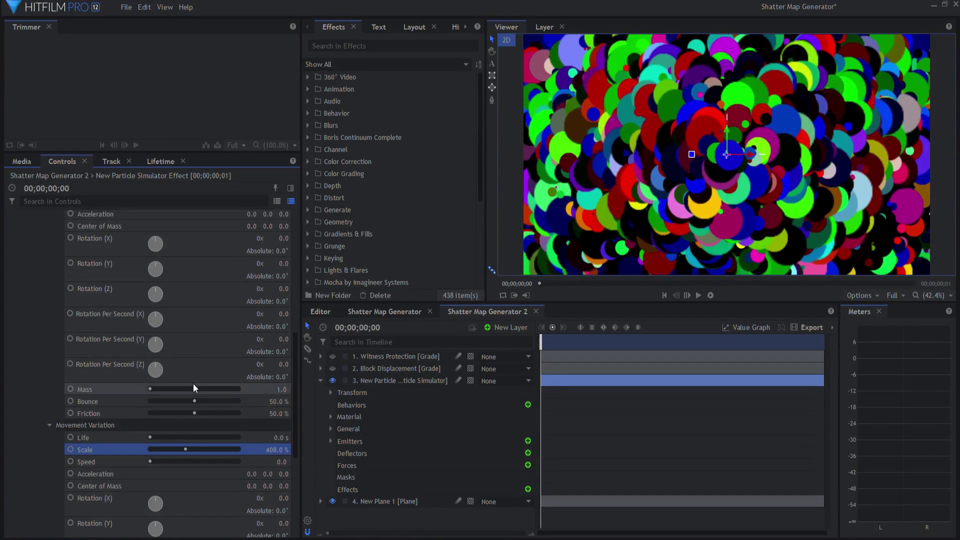
click(48, 323)
- Under Appearance Variation, try several colour variation values and settle on 77%
scroll(50, 310, up, 1)
click(49, 314)
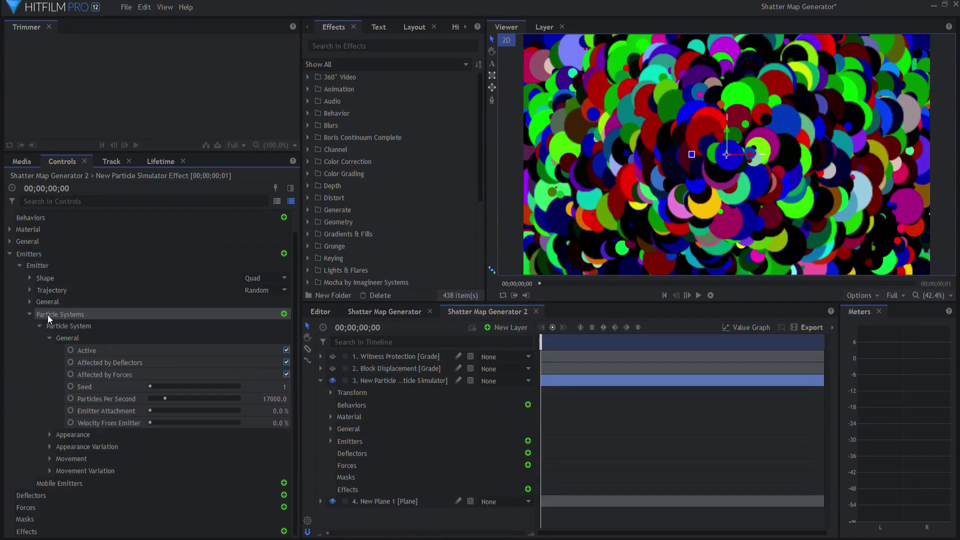
click(50, 435)
scroll(50, 437, down, 5)
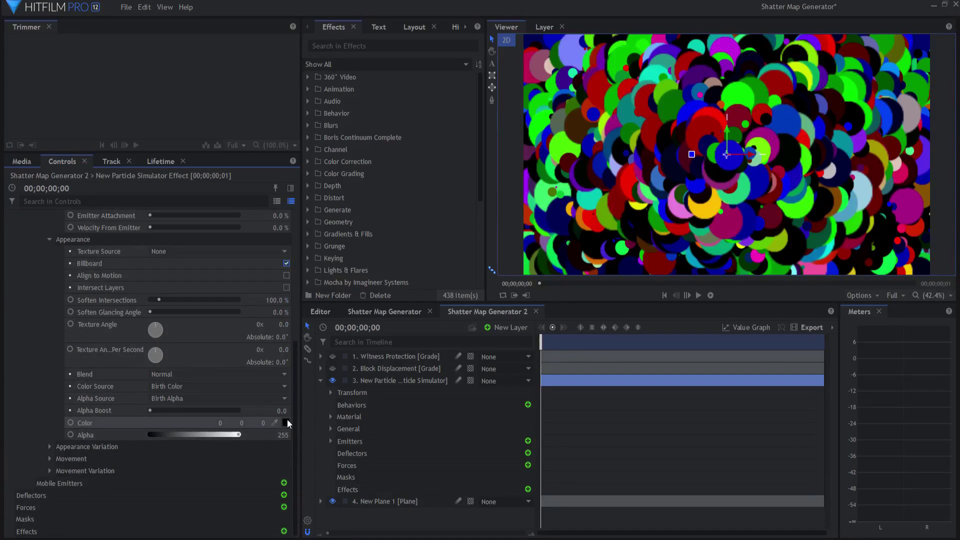
click(50, 240)
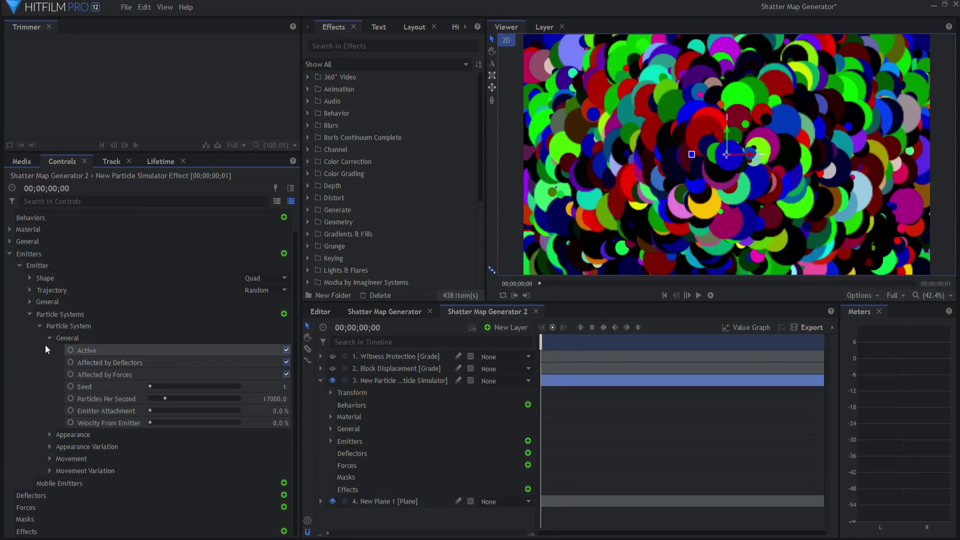
click(49, 447)
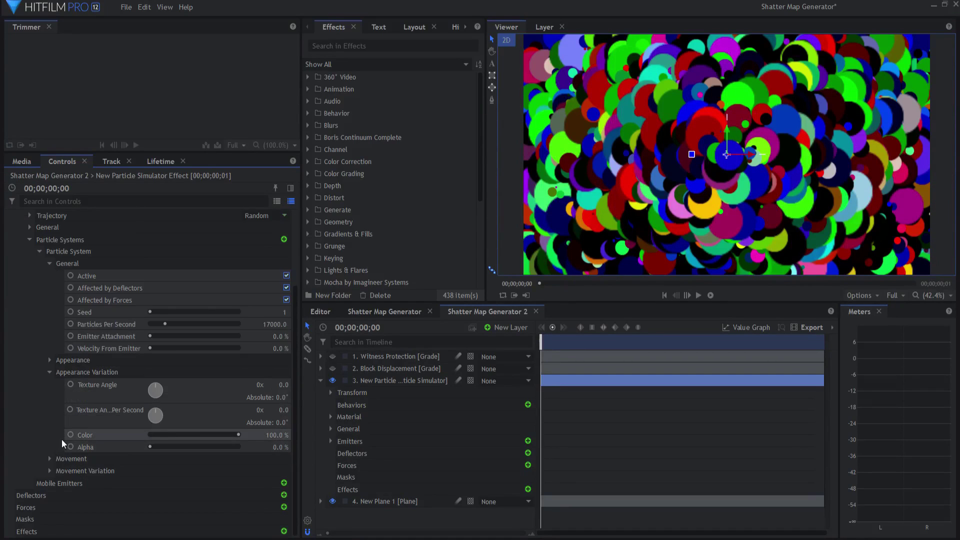
drag(277, 437, 263, 437)
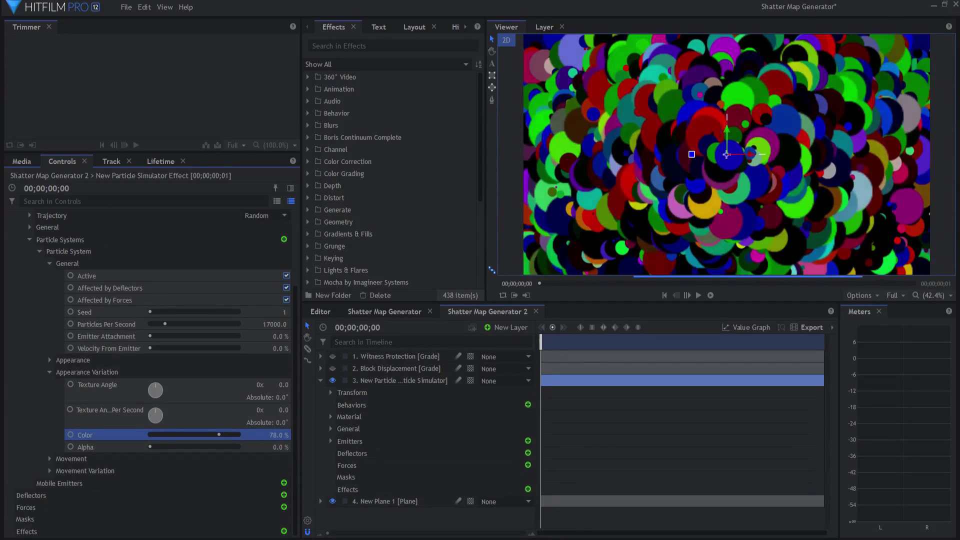
drag(263, 437, 270, 437)
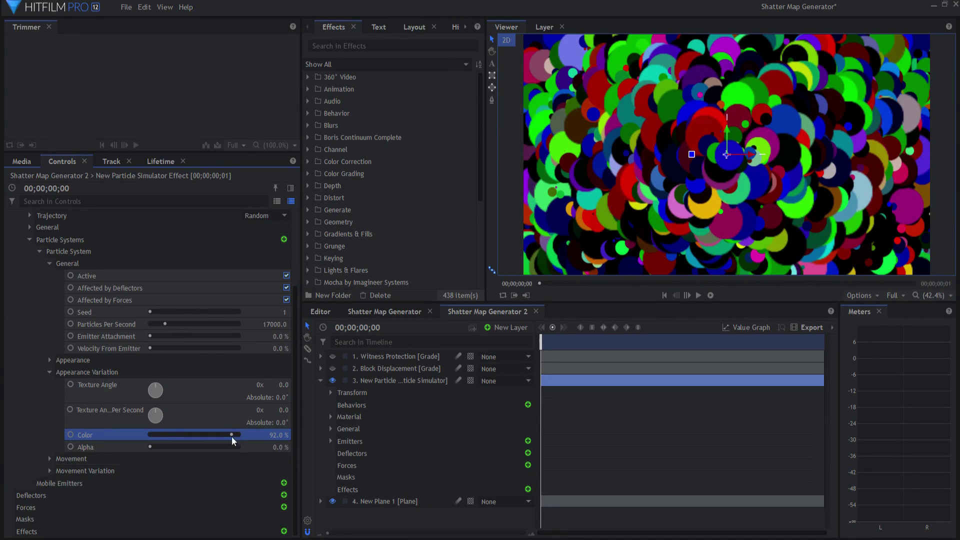
drag(273, 438, 291, 441)
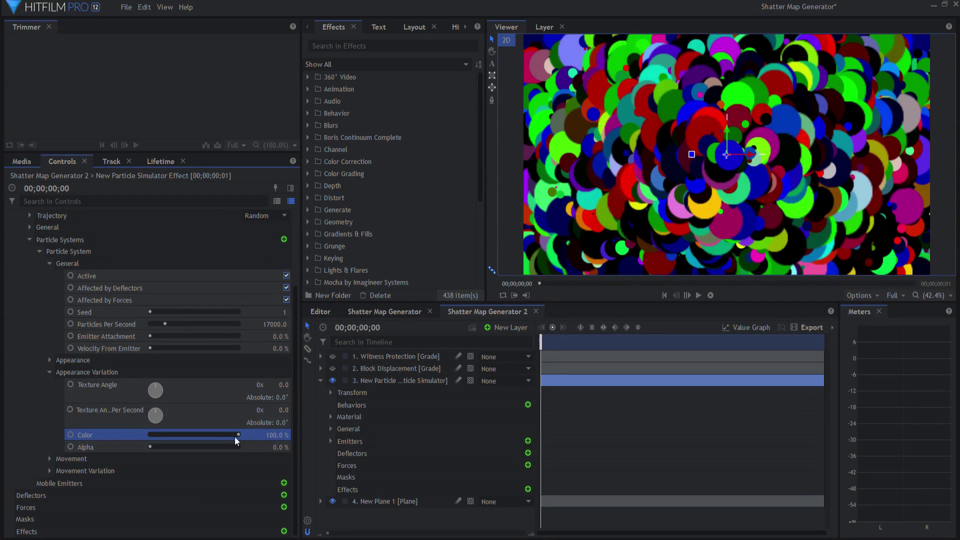
click(222, 434)
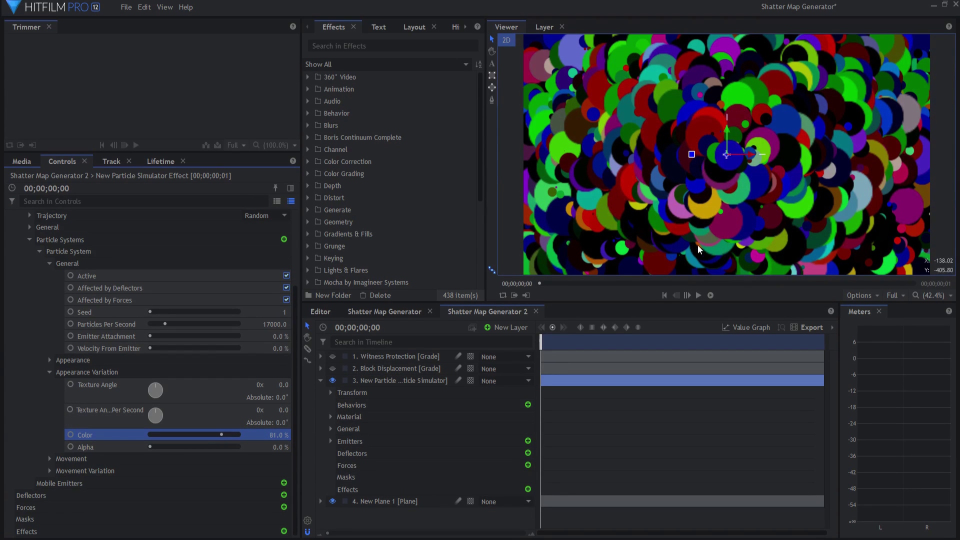
click(219, 435)
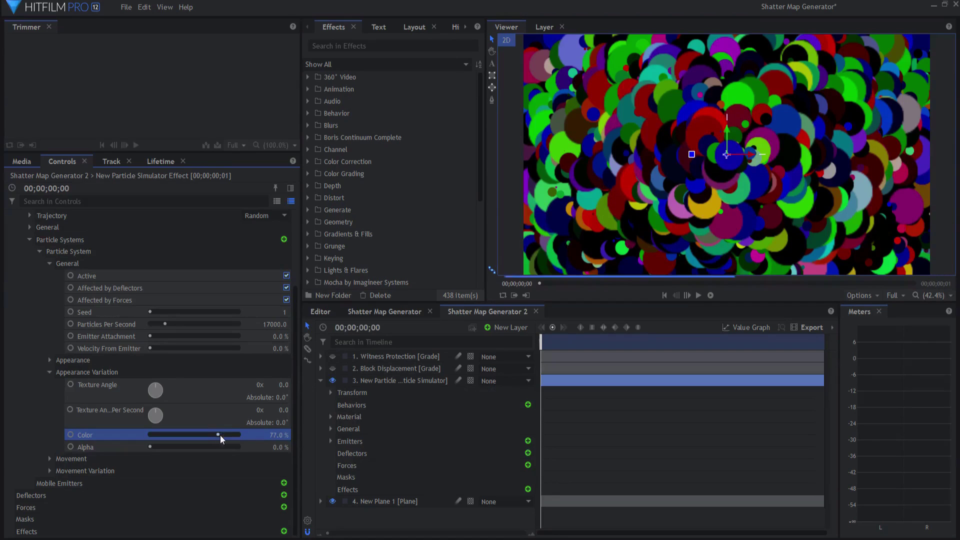
click(321, 382)
- Preview New Plane 1 and Block Displacement toggles, then enable and expand the Witness Protection layer
click(373, 392)
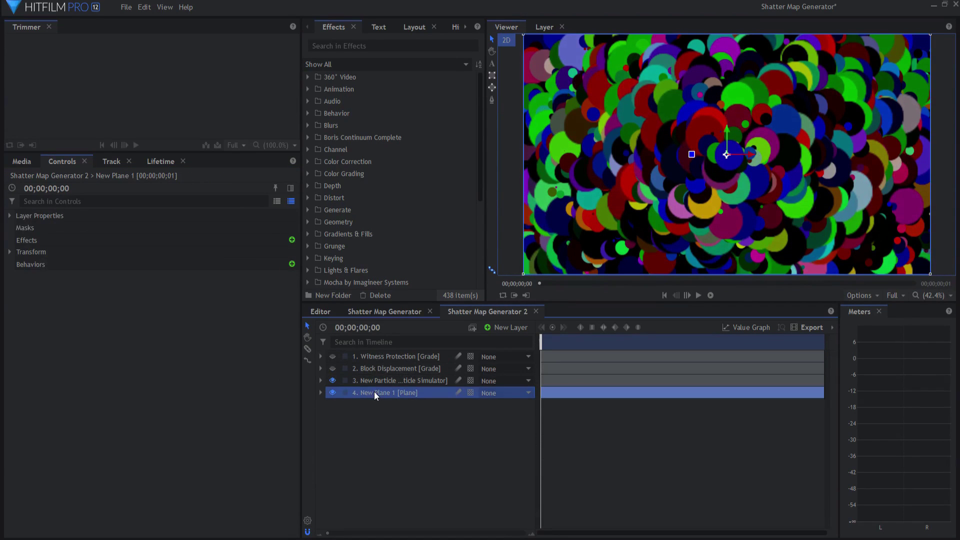
click(332, 393)
click(333, 369)
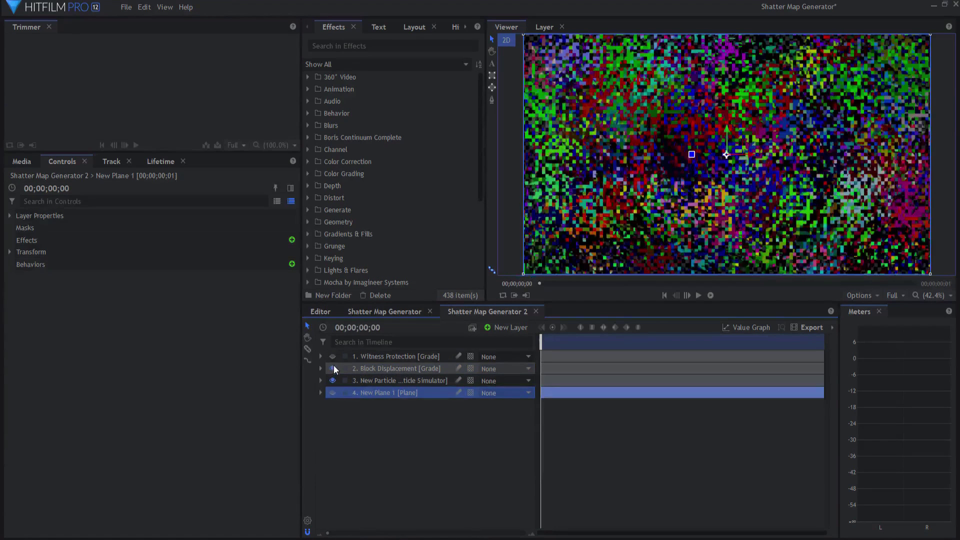
click(333, 369)
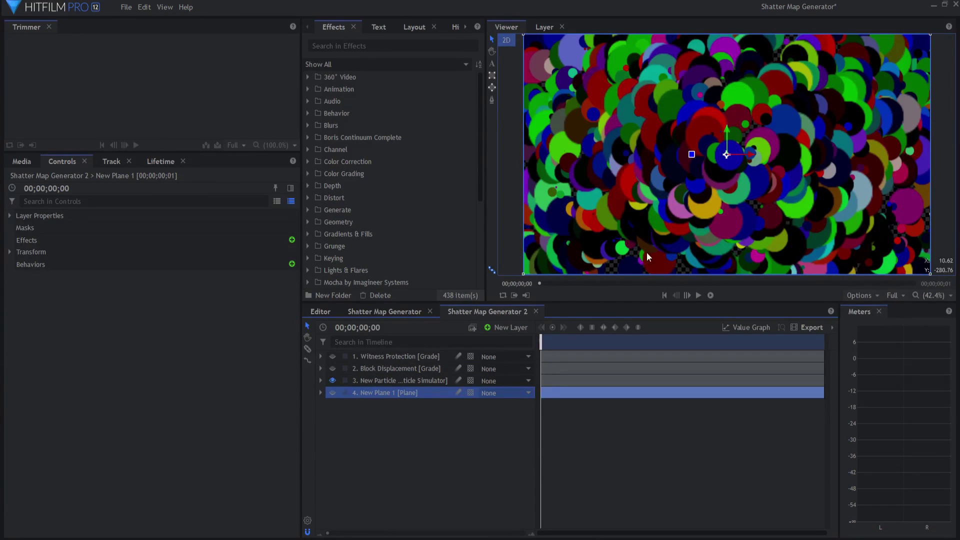
click(332, 392)
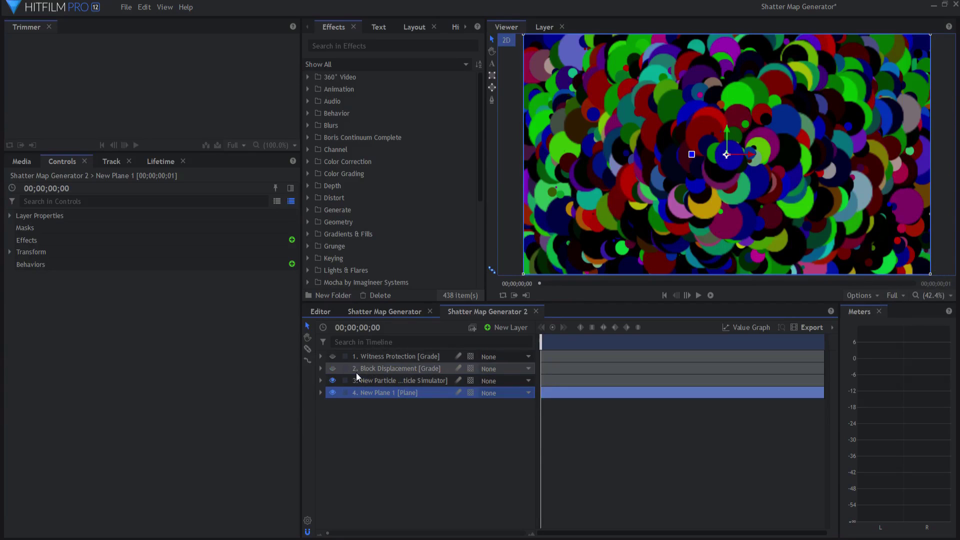
click(332, 368)
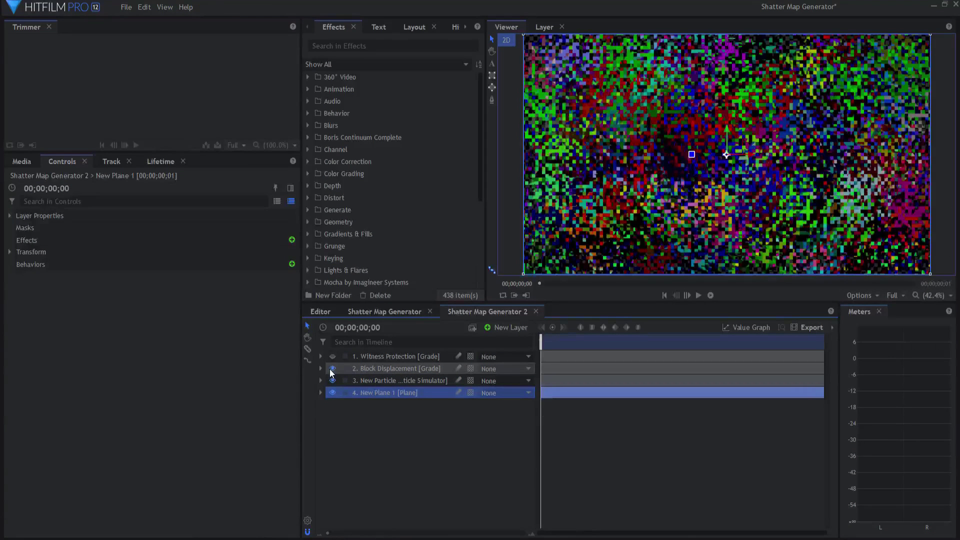
click(332, 369)
click(333, 358)
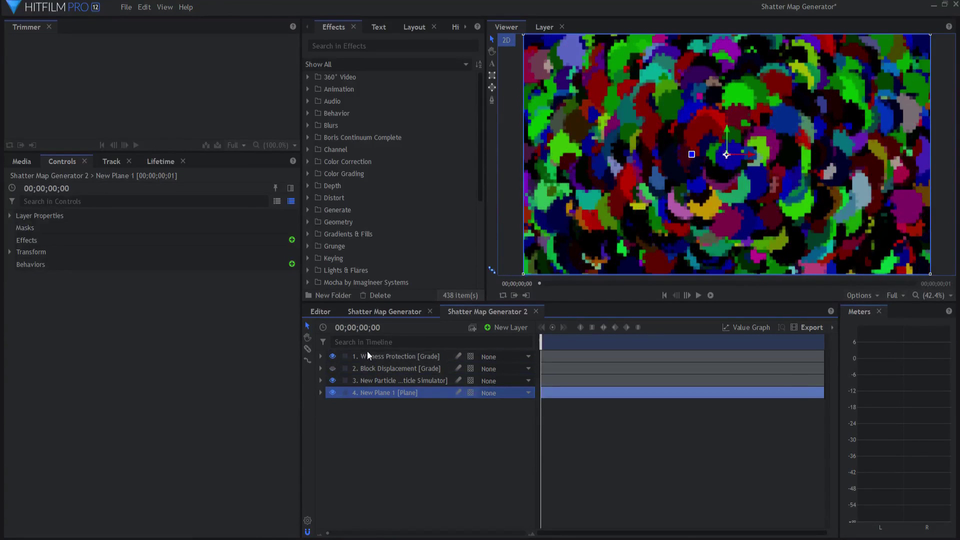
click(321, 357)
- Enlarge the Witness Protection Pixelate Block Size and collapse the layer
click(330, 405)
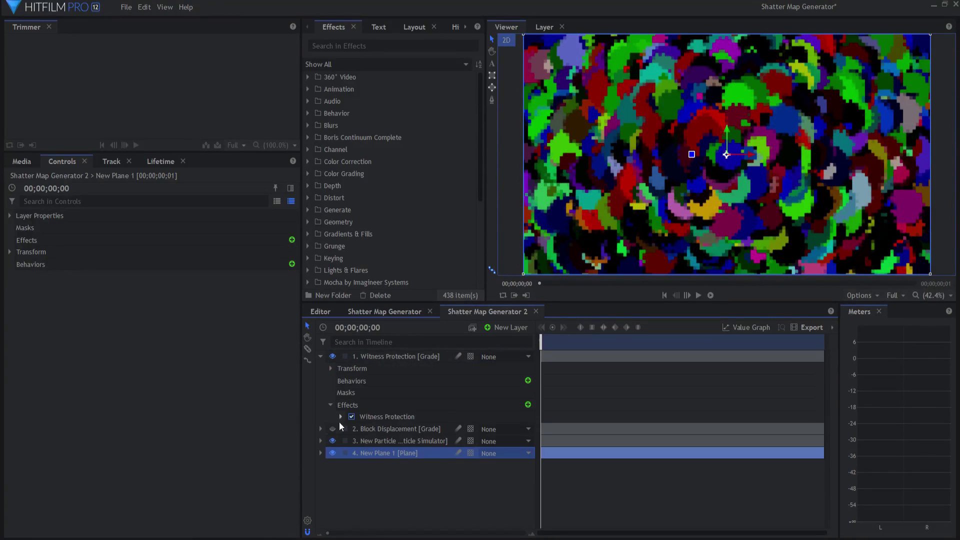
click(340, 417)
scroll(356, 427, down, 1)
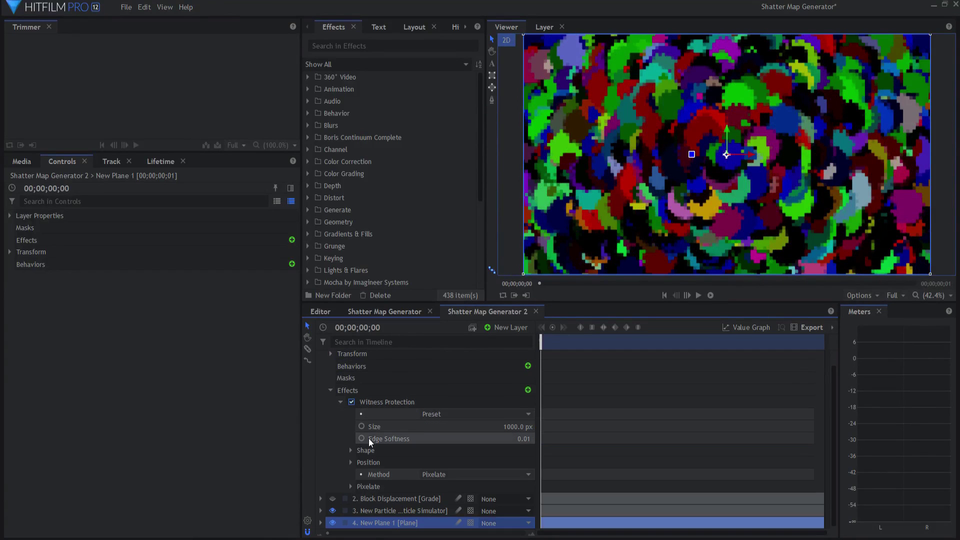
click(351, 487)
scroll(353, 486, down, 2)
drag(521, 476, 519, 478)
scroll(334, 389, up, 3)
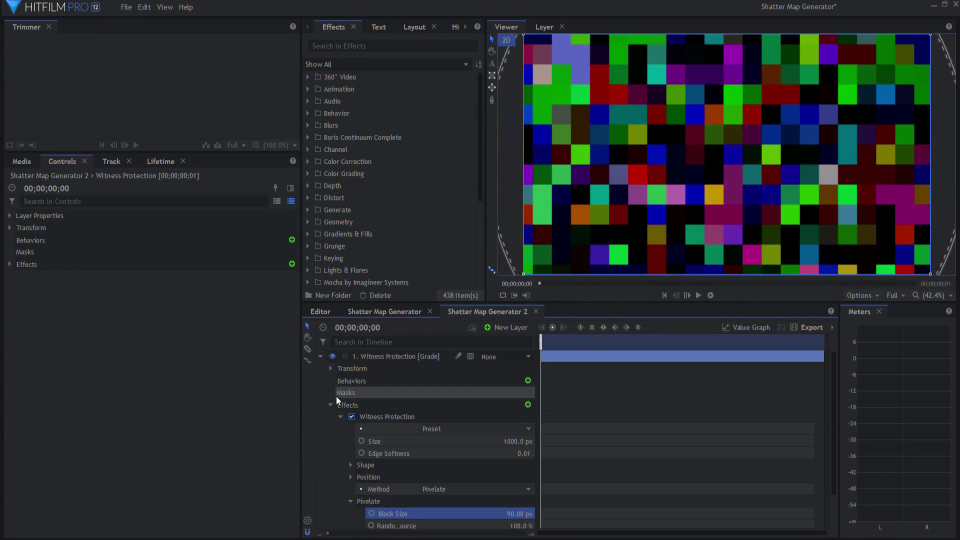
click(321, 357)
- Raise the Particle Simulator's Seed to 418 for a new colour-block pattern
click(379, 380)
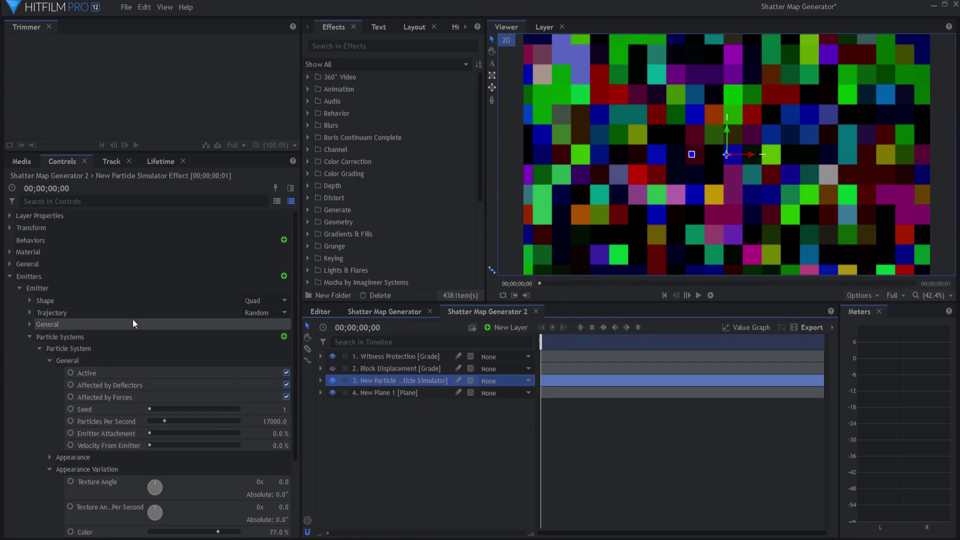
click(29, 325)
click(29, 325)
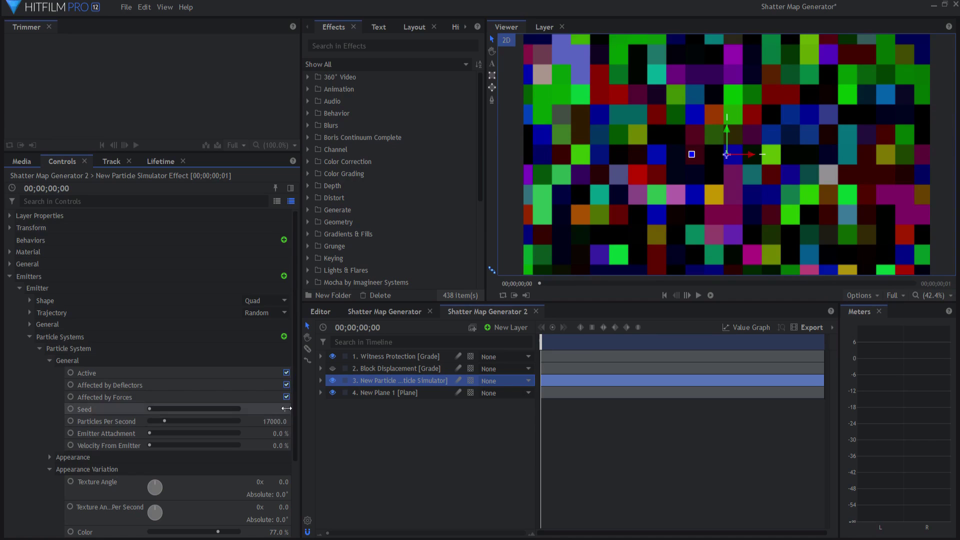
drag(283, 409, 289, 409)
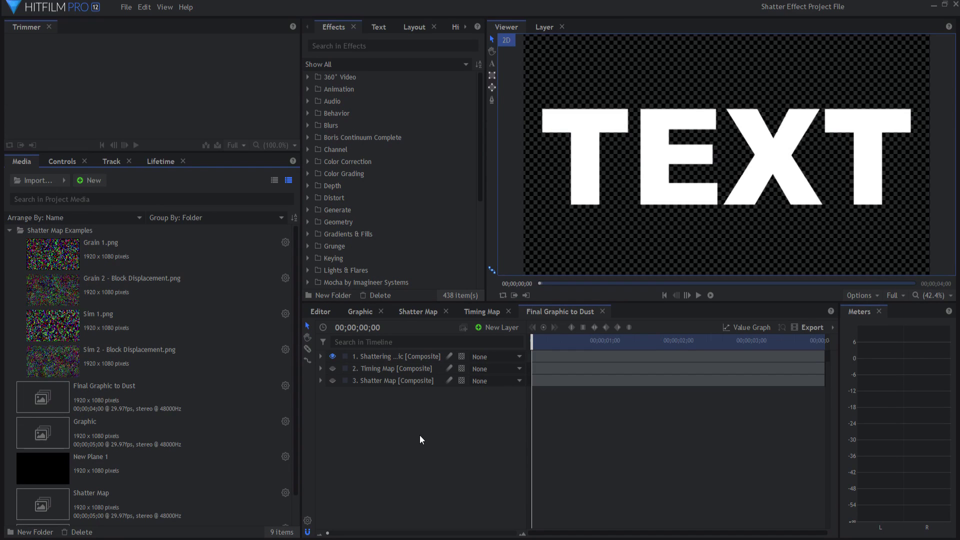
- Open the Viewer's Options menu and dismiss it without exporting a frame
click(856, 294)
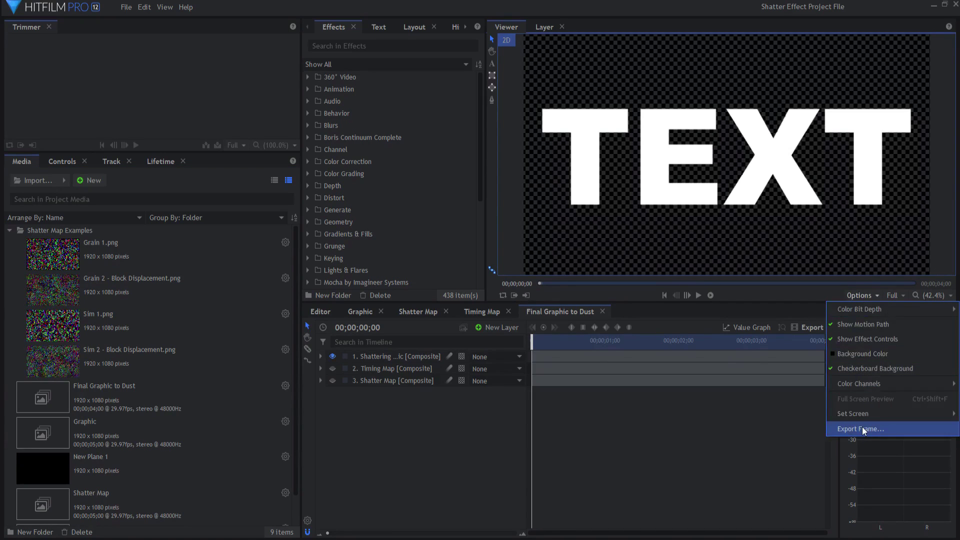
click(398, 479)
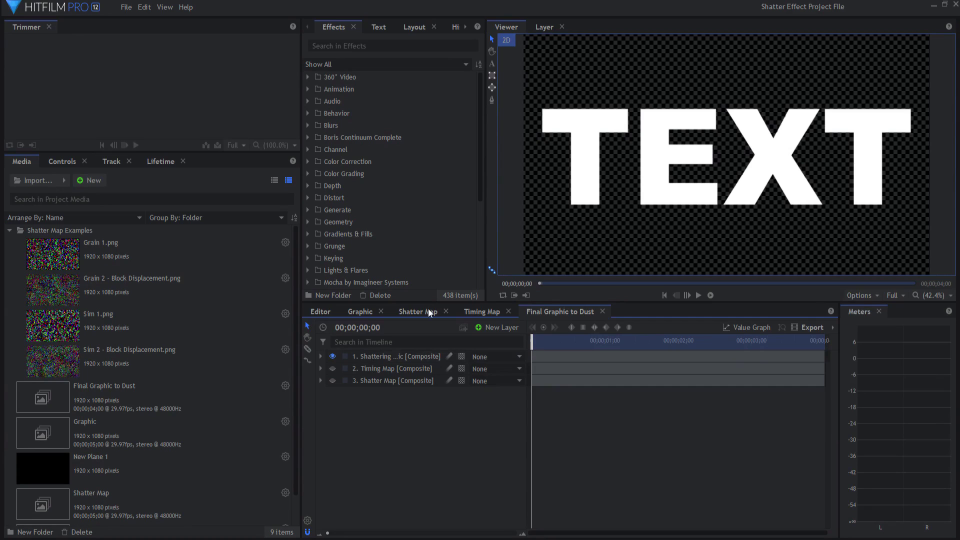
- In the Graphic composite, hide and reshow the TEXT layer to check it
click(360, 312)
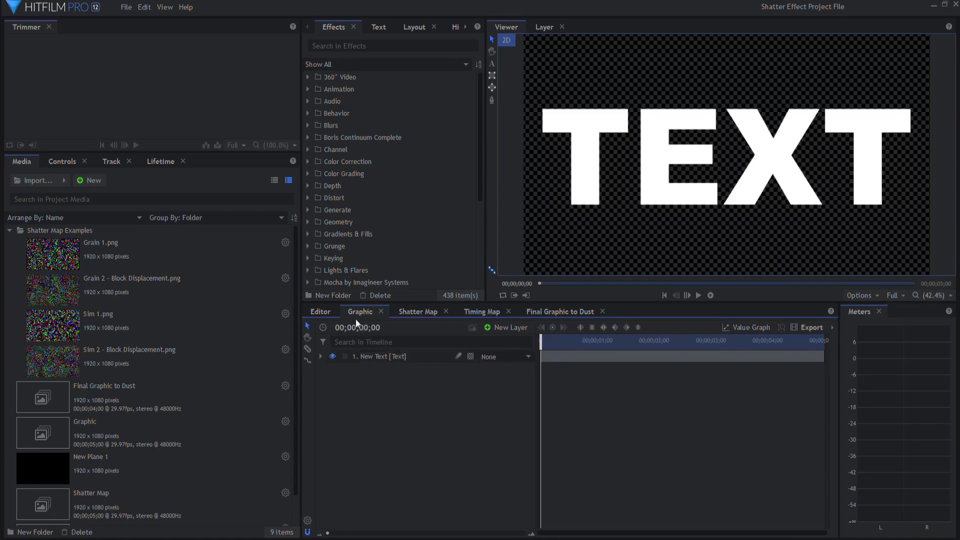
click(334, 357)
click(333, 357)
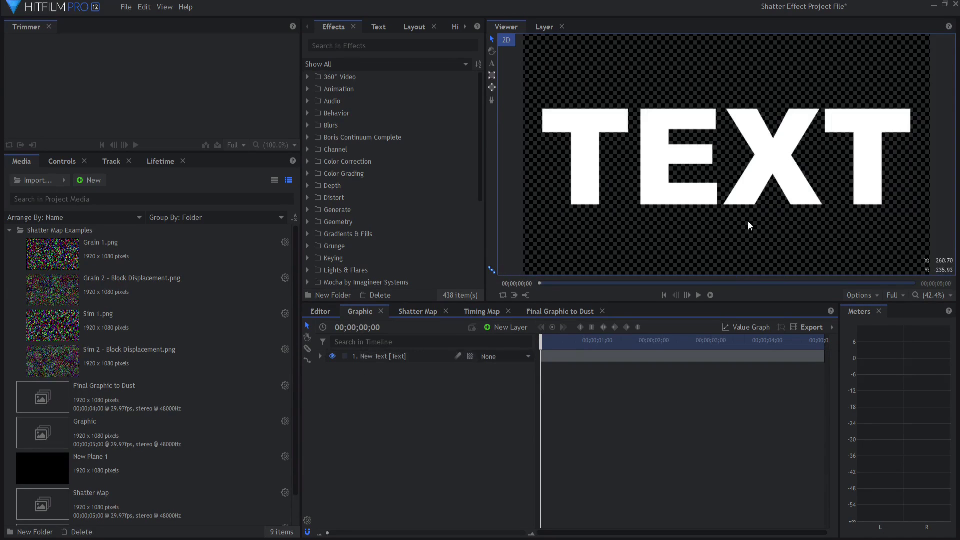
- In the Shatter Map composite, hide Grain 1.png and show the Grain 2 layer
click(418, 312)
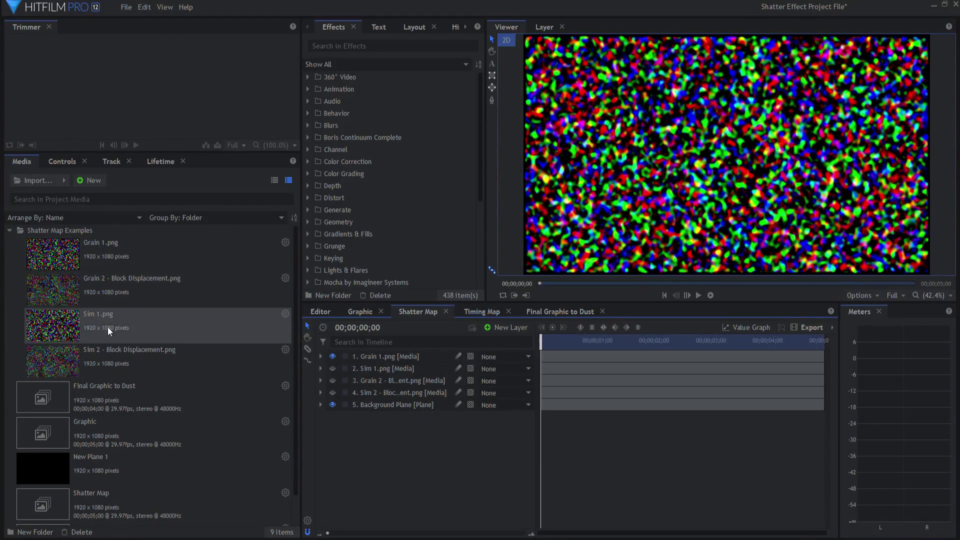
click(333, 356)
click(333, 380)
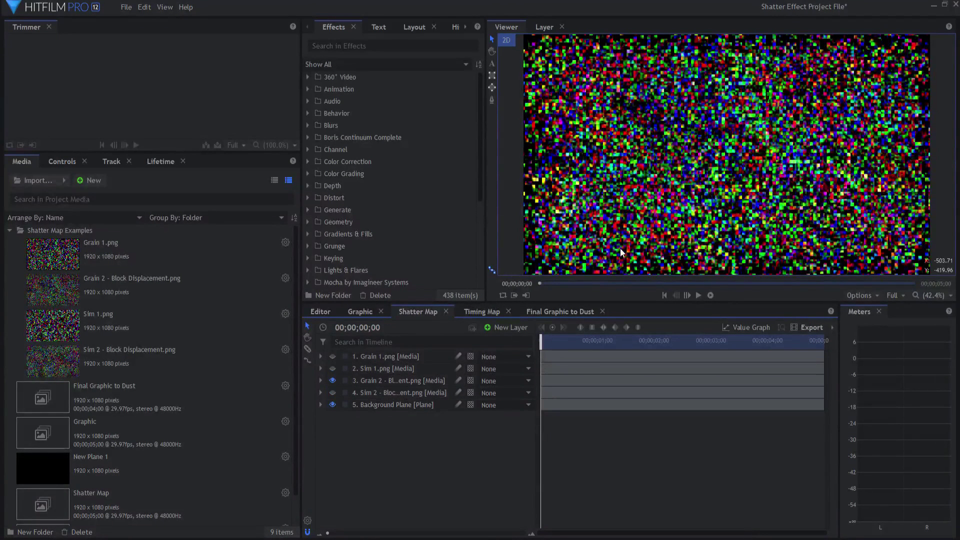
click(485, 312)
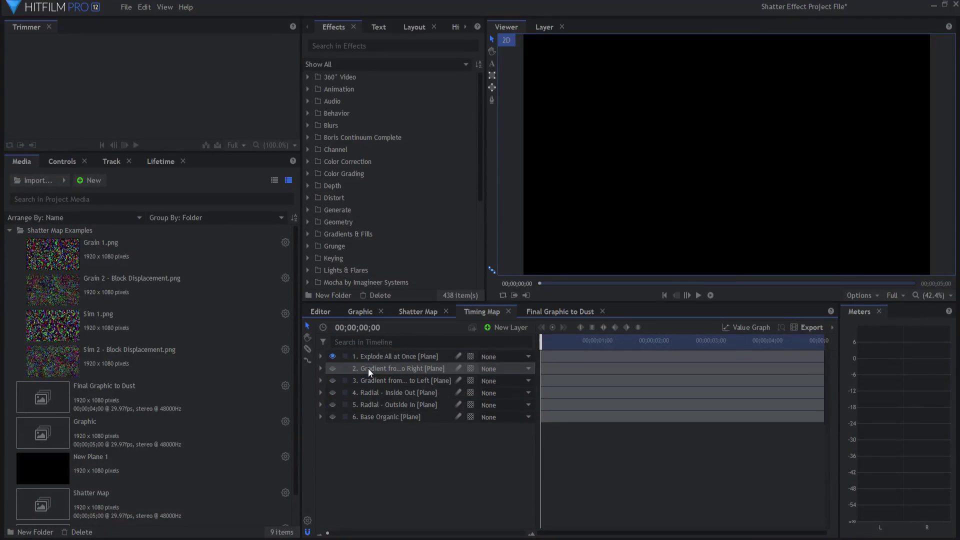
- Preview each Timing Map gradient in turn, ending with only the left-to-right gradient visible
click(332, 356)
click(333, 369)
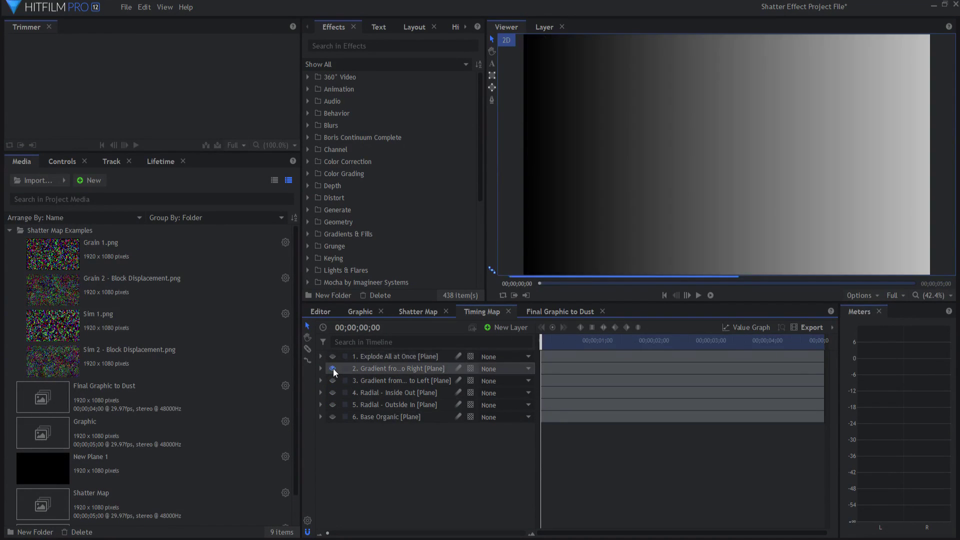
click(333, 369)
click(332, 381)
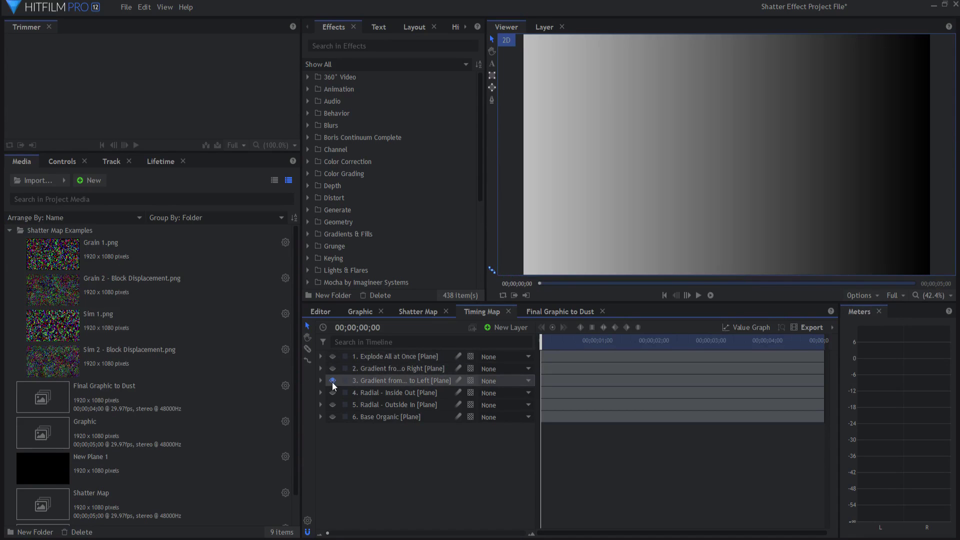
click(332, 382)
click(331, 393)
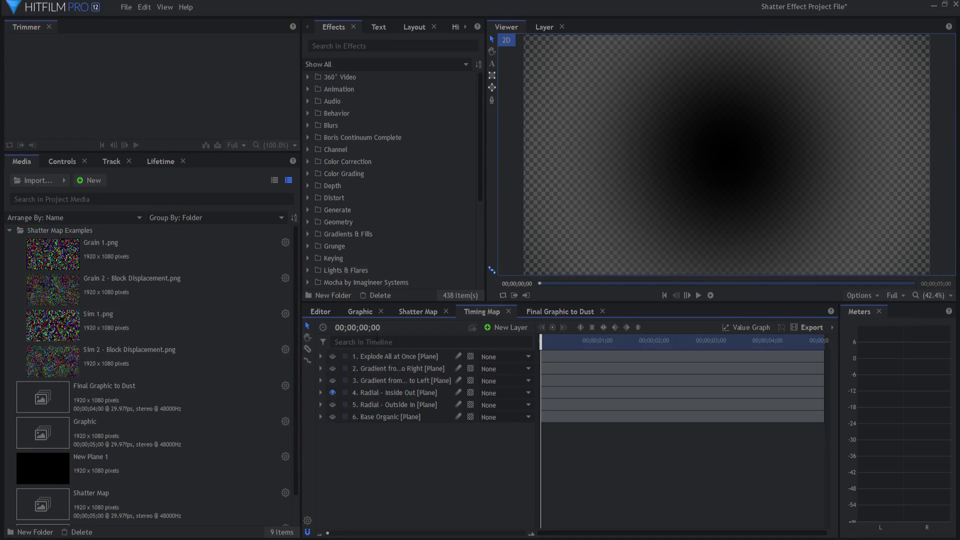
click(333, 393)
click(332, 405)
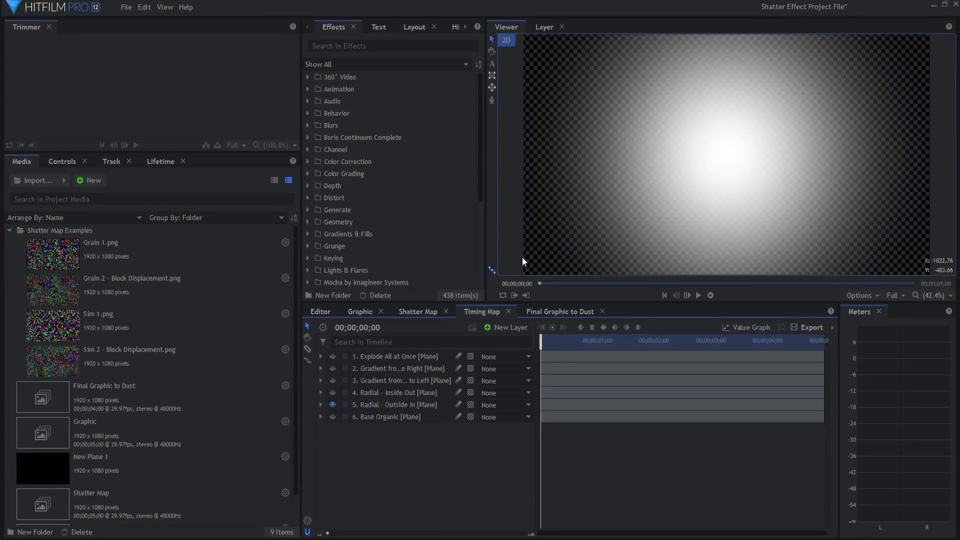
click(332, 405)
click(332, 416)
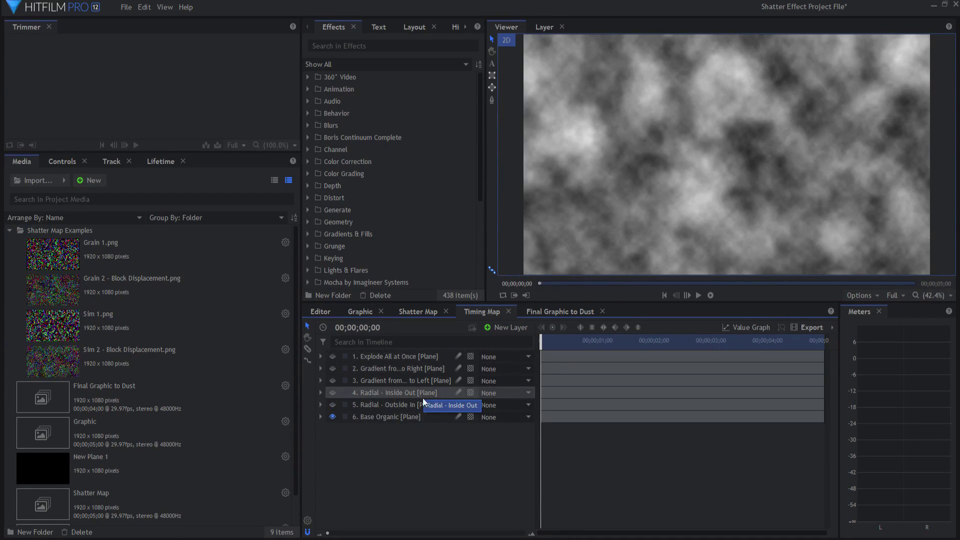
click(332, 418)
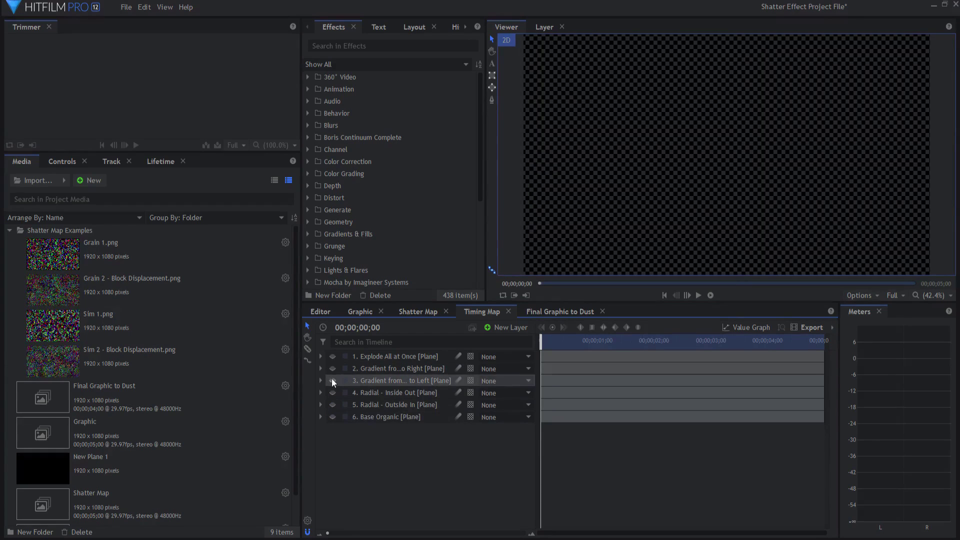
click(332, 369)
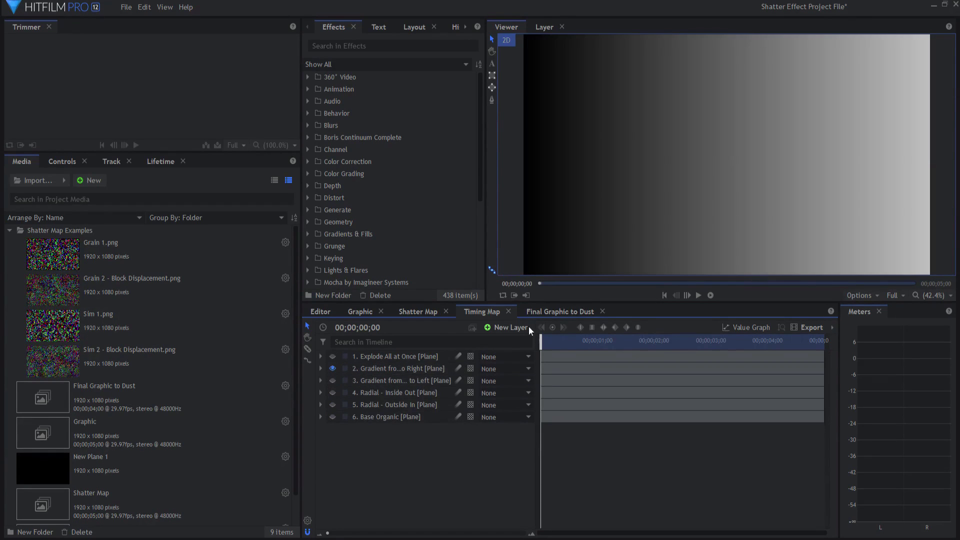
- Cache the Final Graphic to Dust composite's preview and return to the start
click(559, 311)
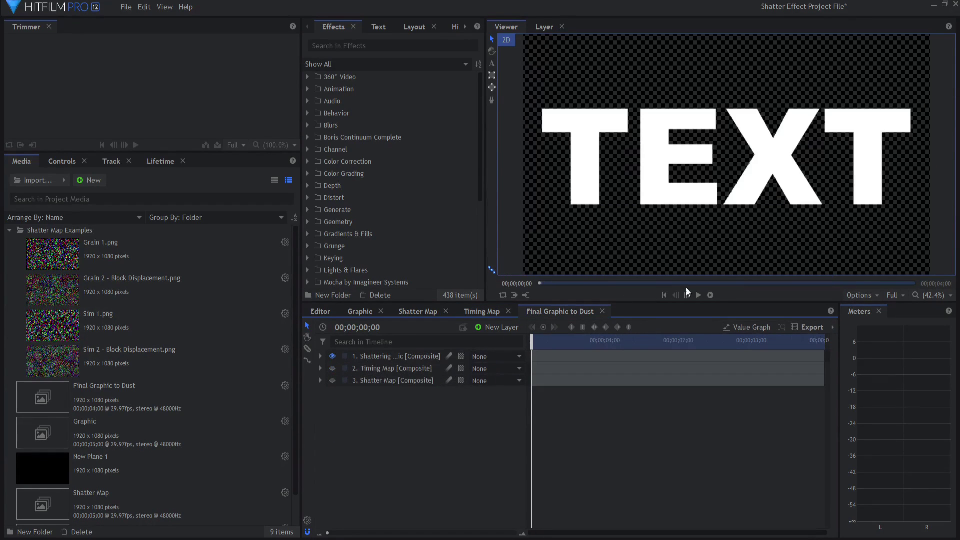
click(711, 295)
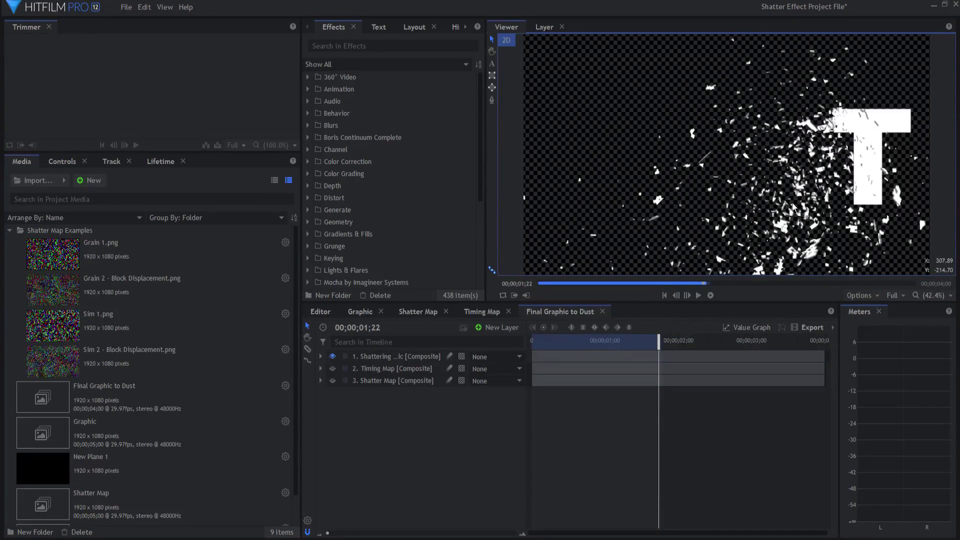
click(664, 296)
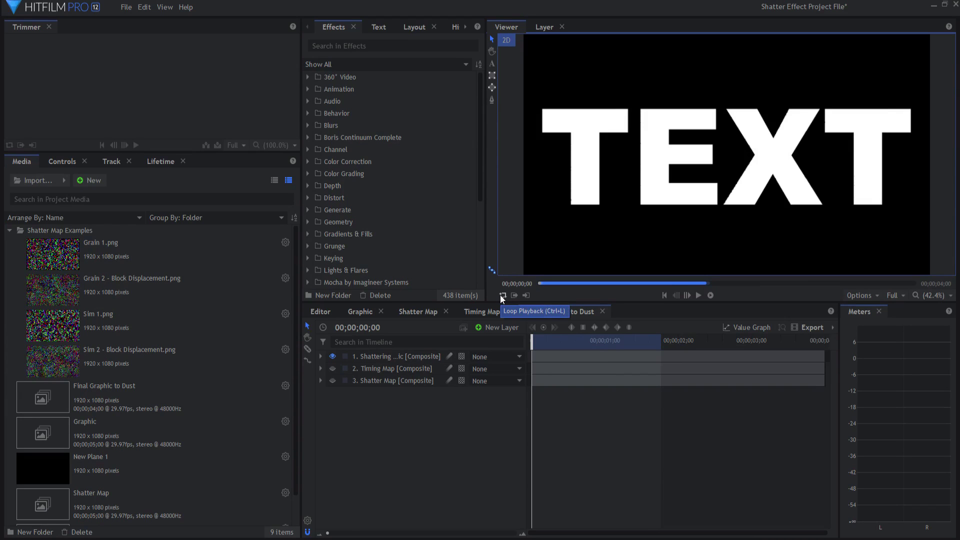
- Loop-play the TEXT shattering animation, then scrub the playhead a few frames in
click(502, 295)
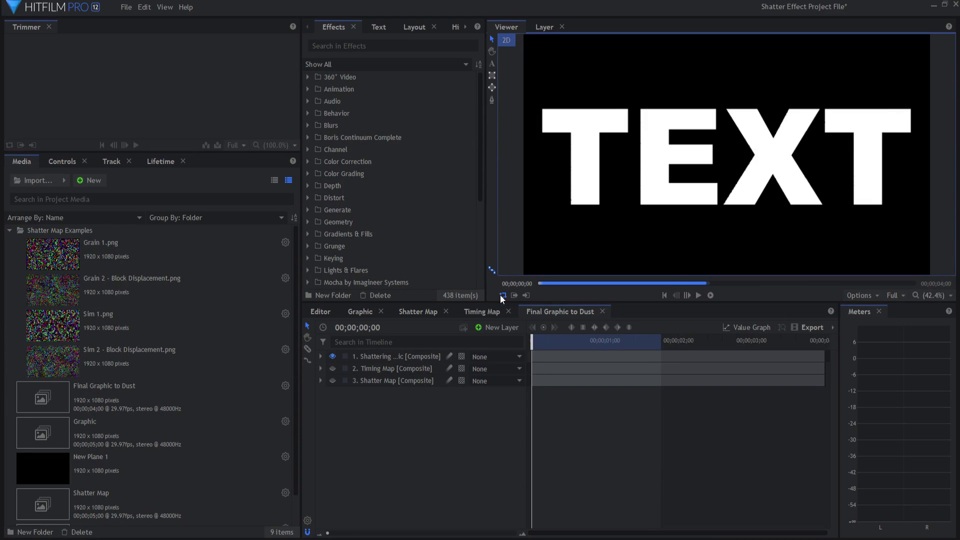
click(700, 296)
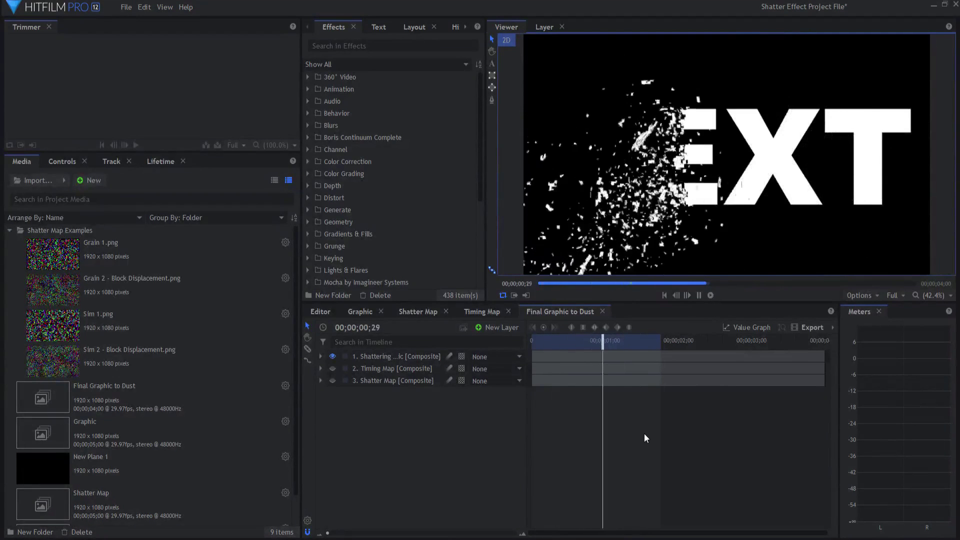
click(664, 295)
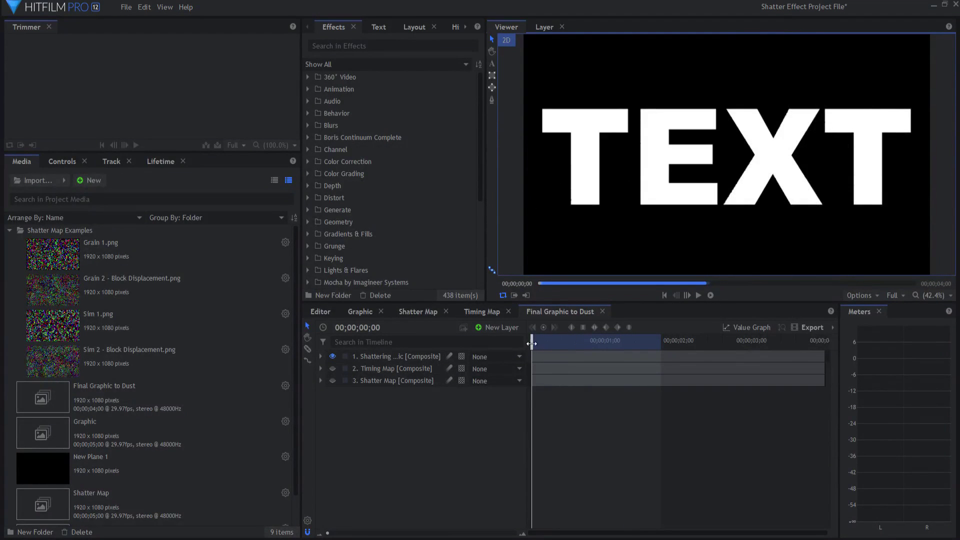
drag(533, 343, 583, 348)
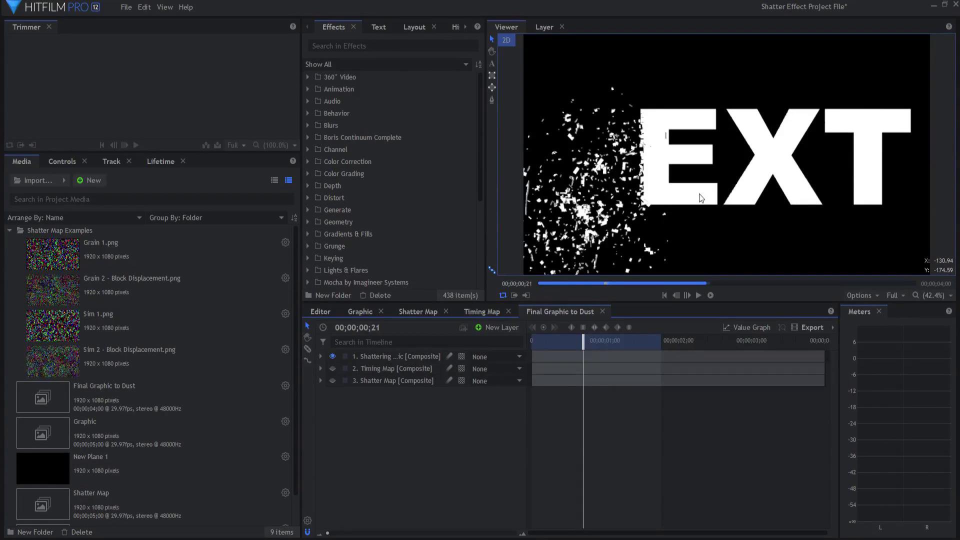
click(499, 326)
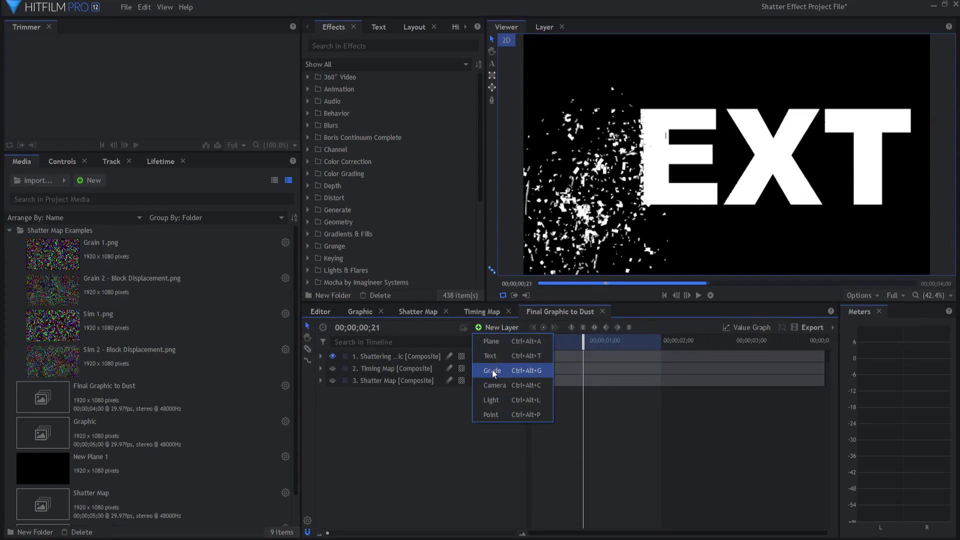
- Add a New Point layer and switch it to a 3D Plane
click(499, 415)
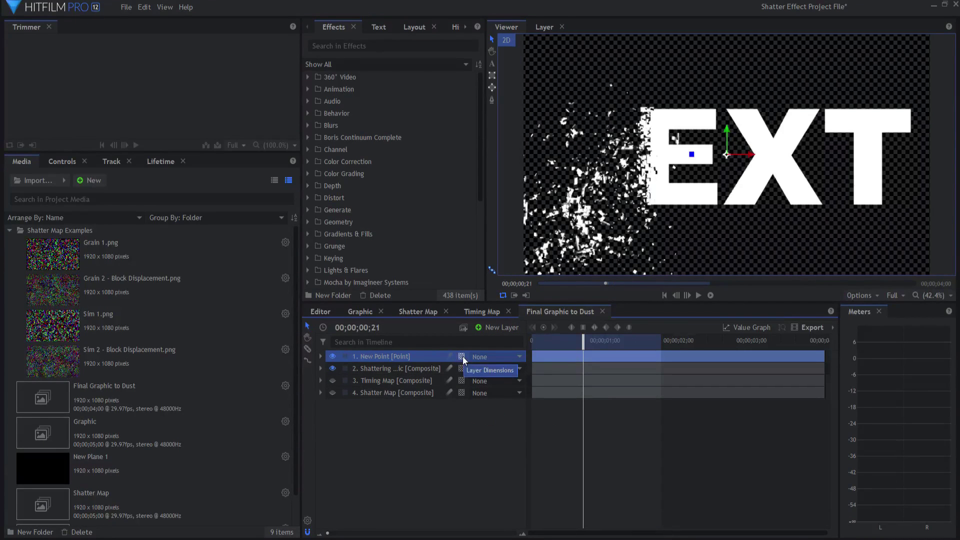
click(463, 356)
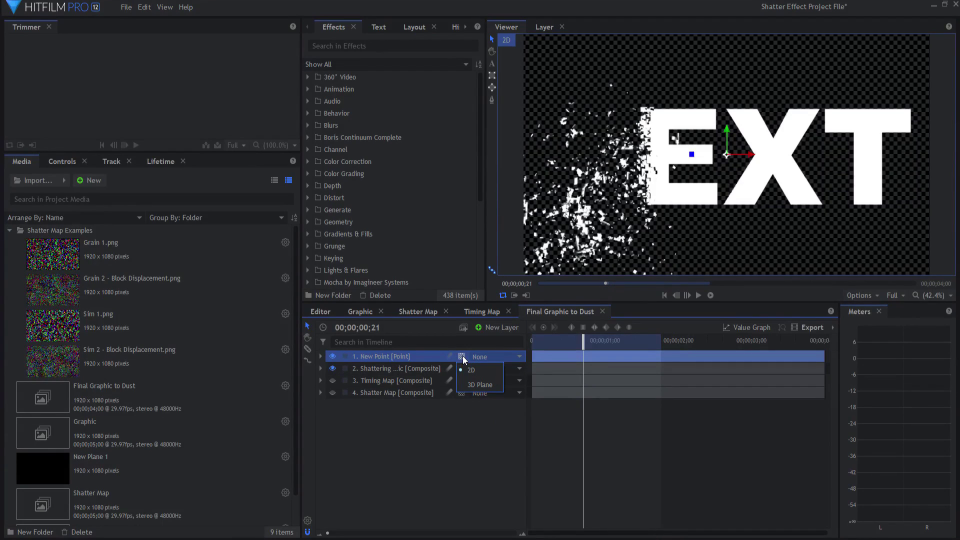
click(473, 386)
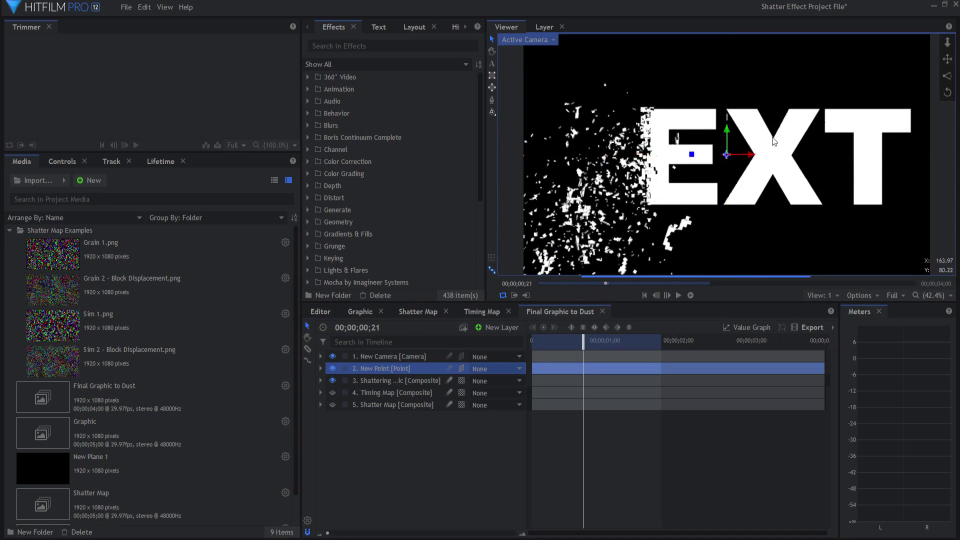
- Set the Shattering layer's Shatter effect Position Transform From to New Point
click(371, 382)
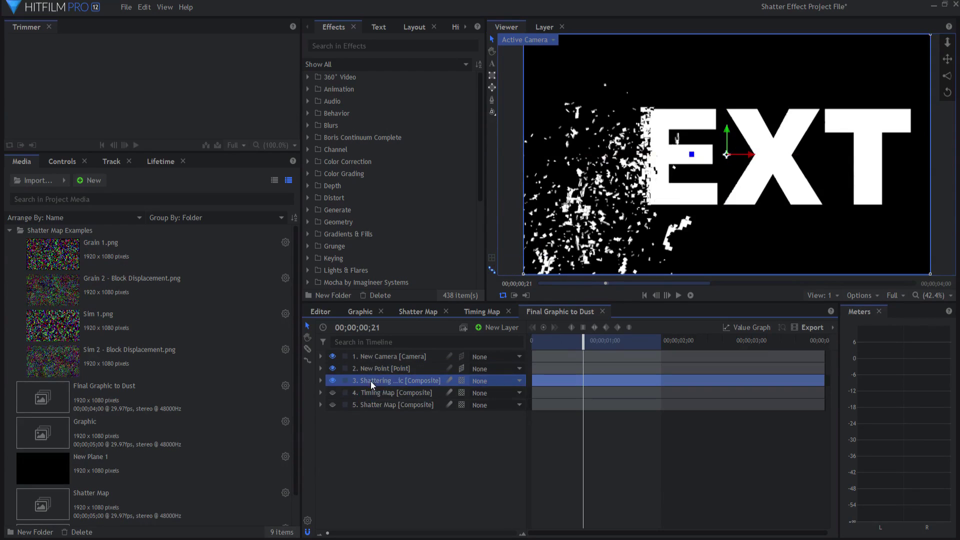
click(321, 382)
click(331, 416)
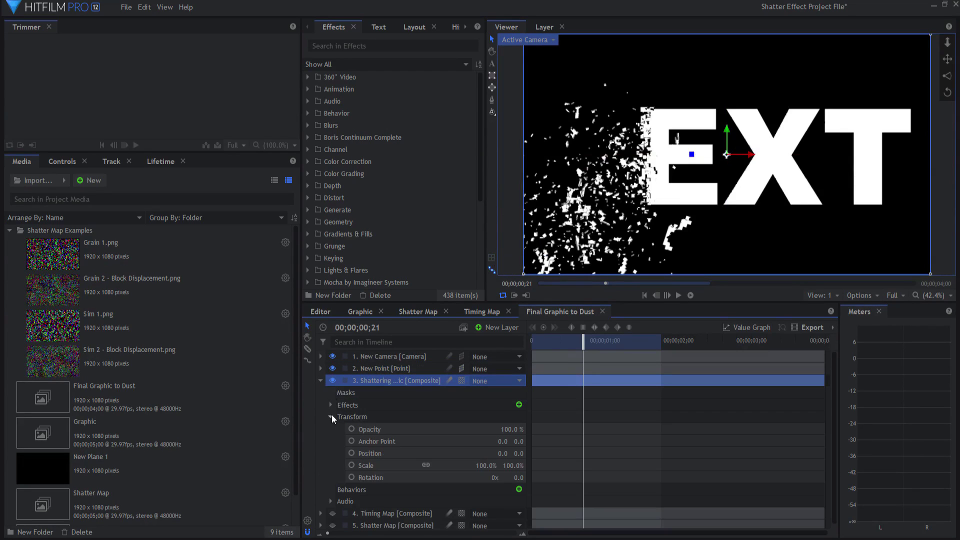
click(331, 416)
click(330, 404)
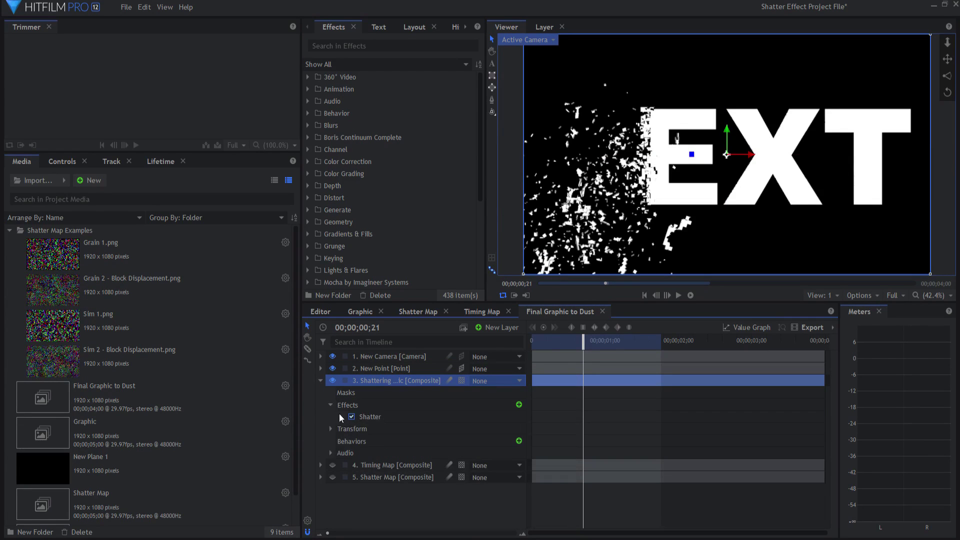
click(341, 416)
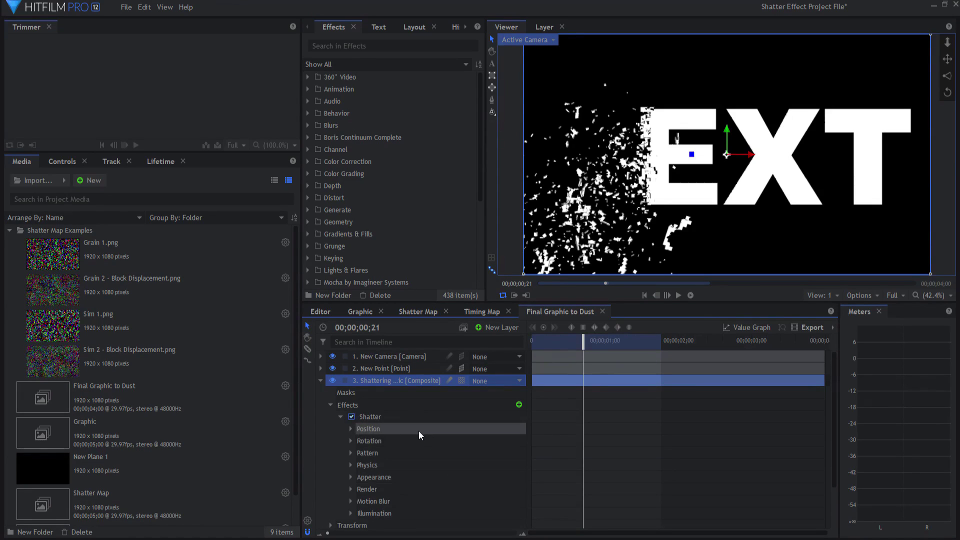
click(352, 428)
click(447, 440)
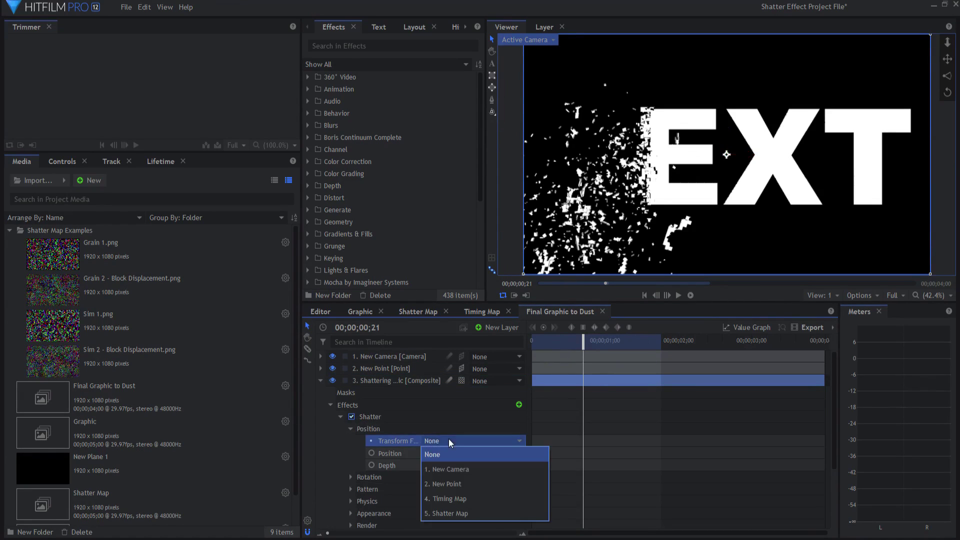
click(448, 485)
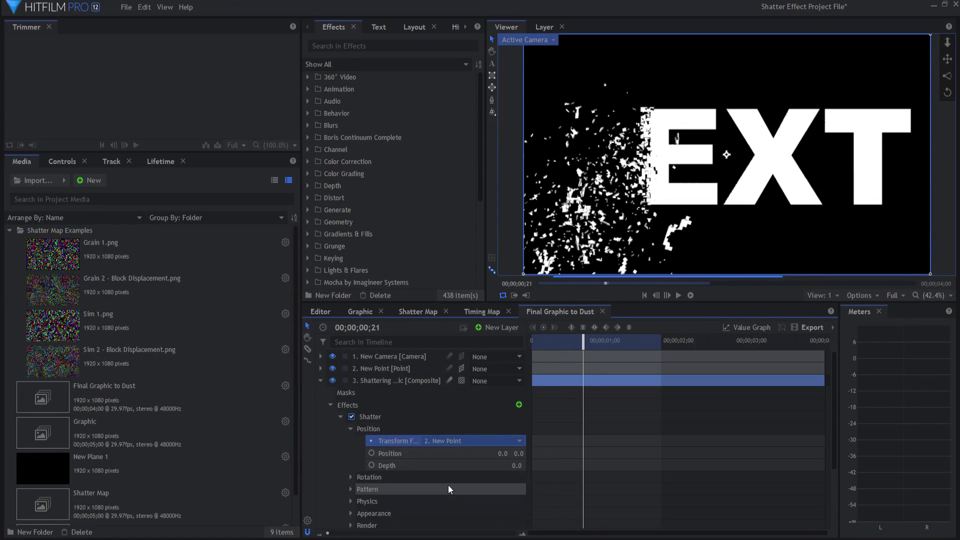
- Rotate New Point to -67.0° around Y, turning EXT in 3D
click(320, 380)
click(321, 369)
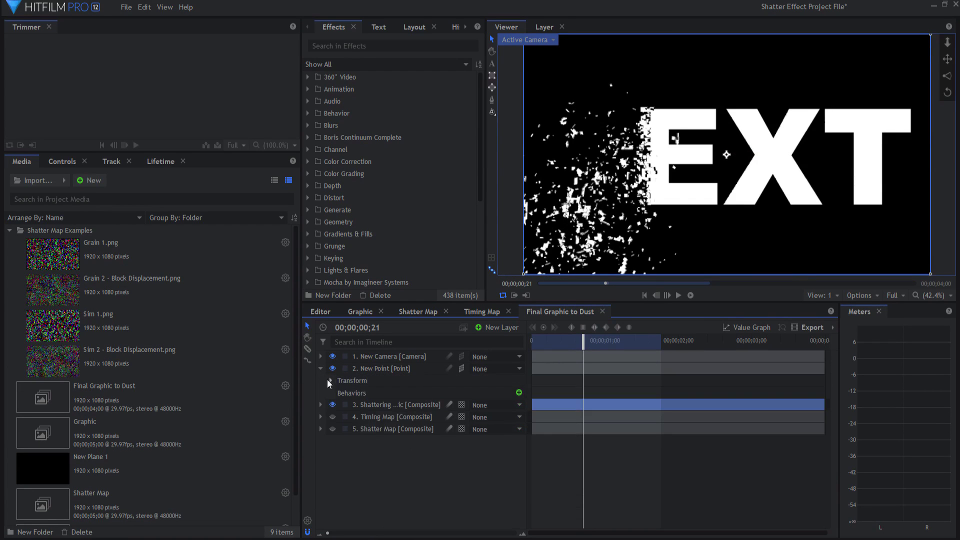
click(331, 381)
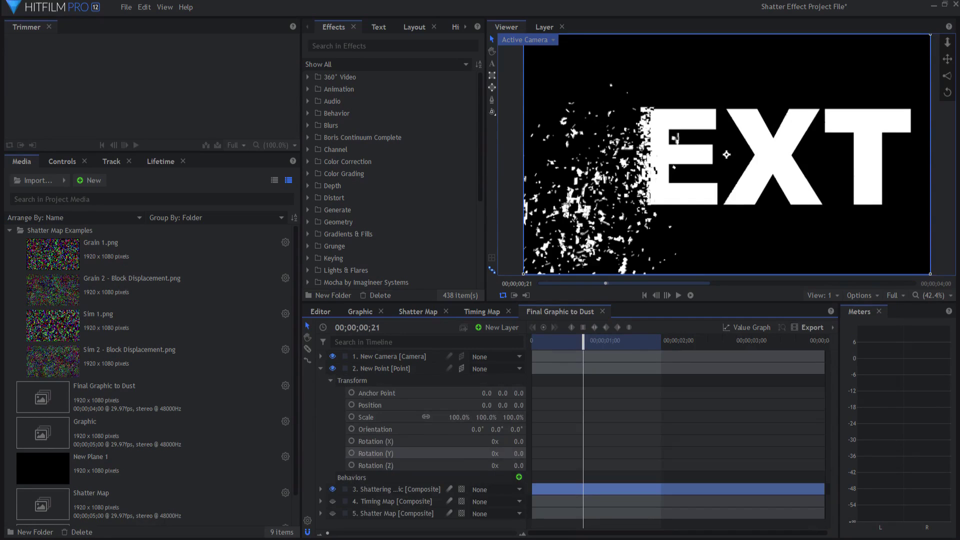
drag(518, 454, 483, 453)
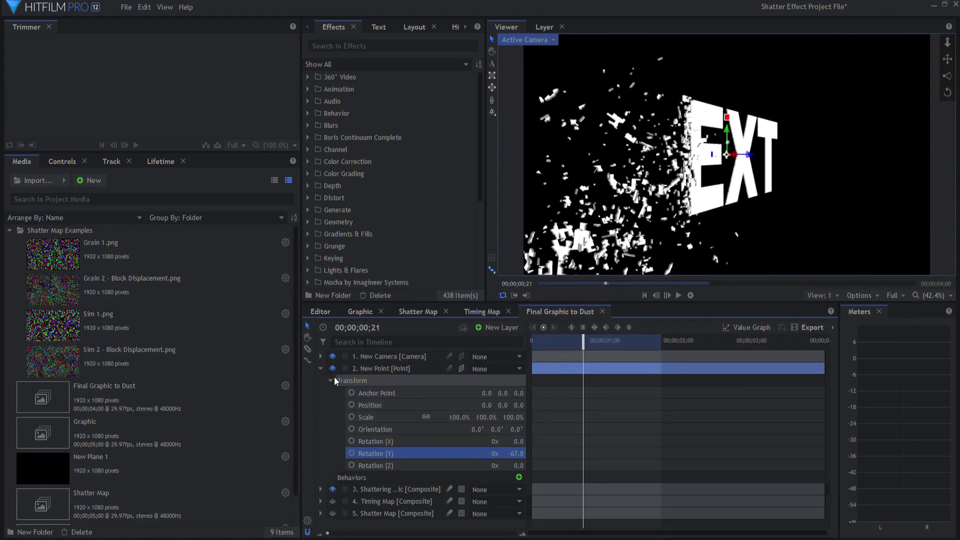
click(321, 369)
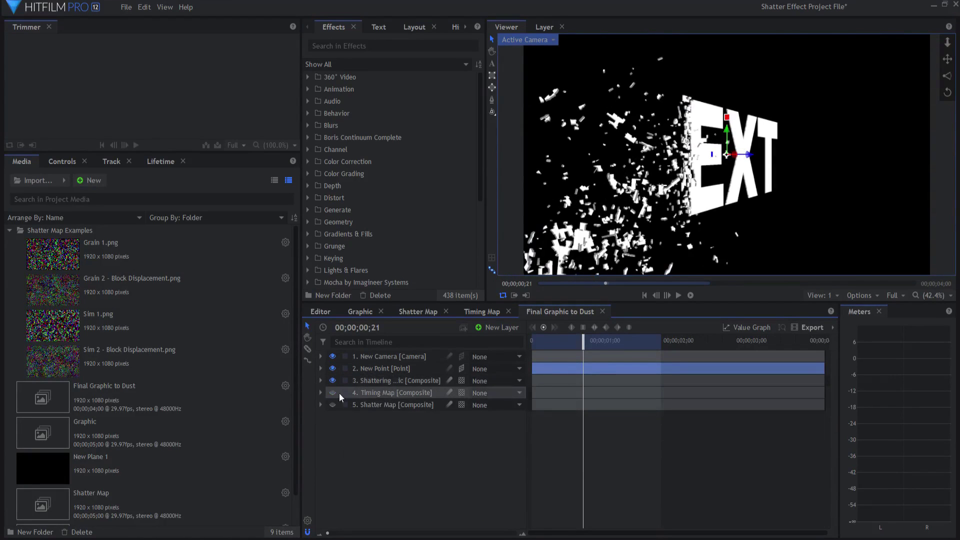
click(321, 381)
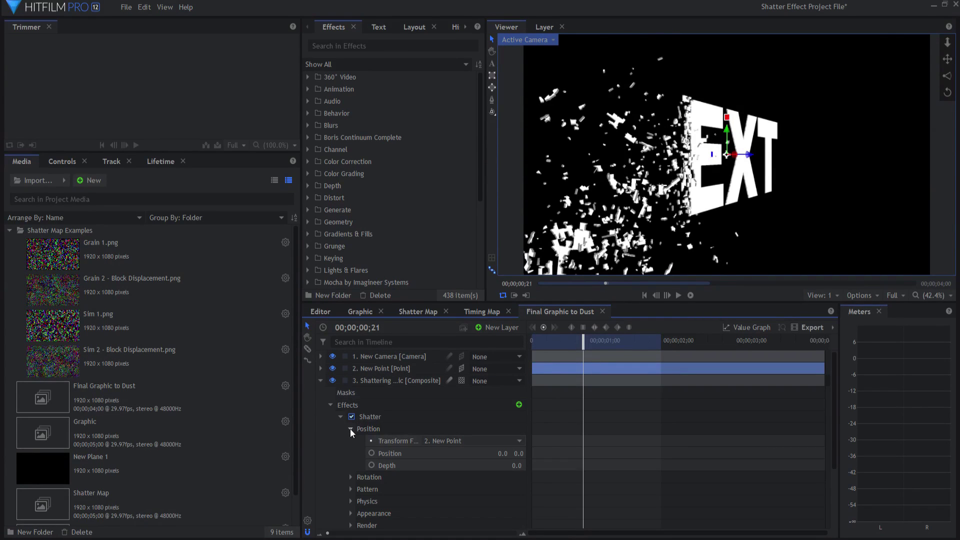
click(351, 429)
click(350, 453)
scroll(358, 456, down, 3)
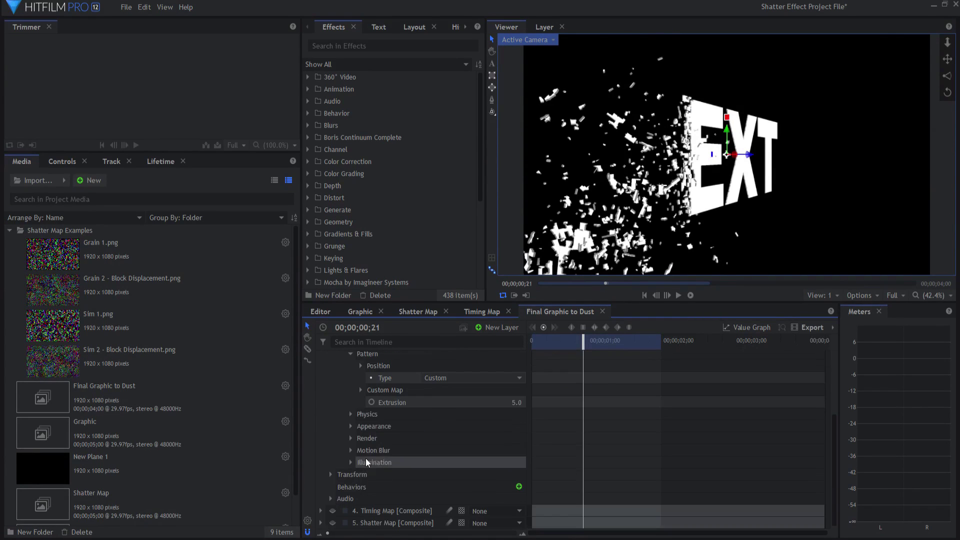
click(517, 402)
text(30)
click(779, 157)
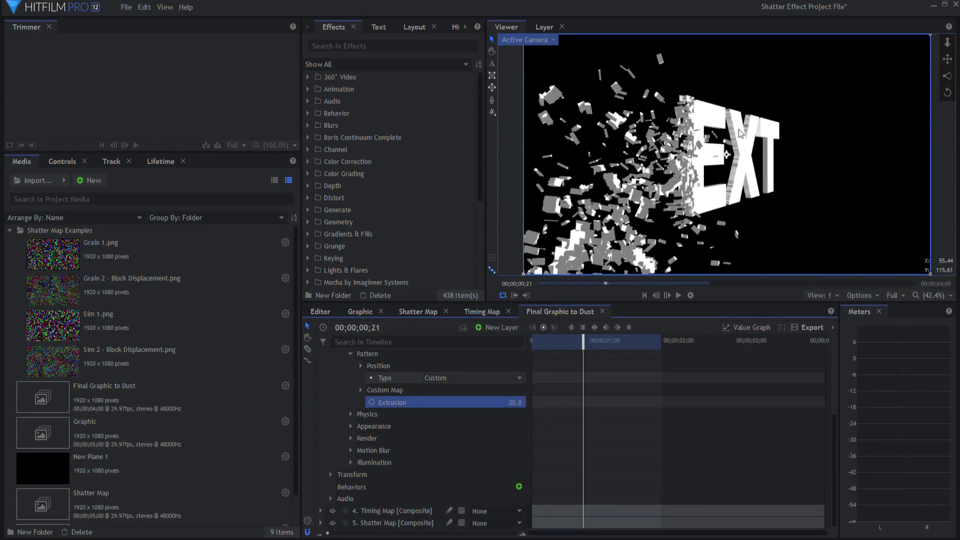
click(515, 403)
text(100)
key(Return)
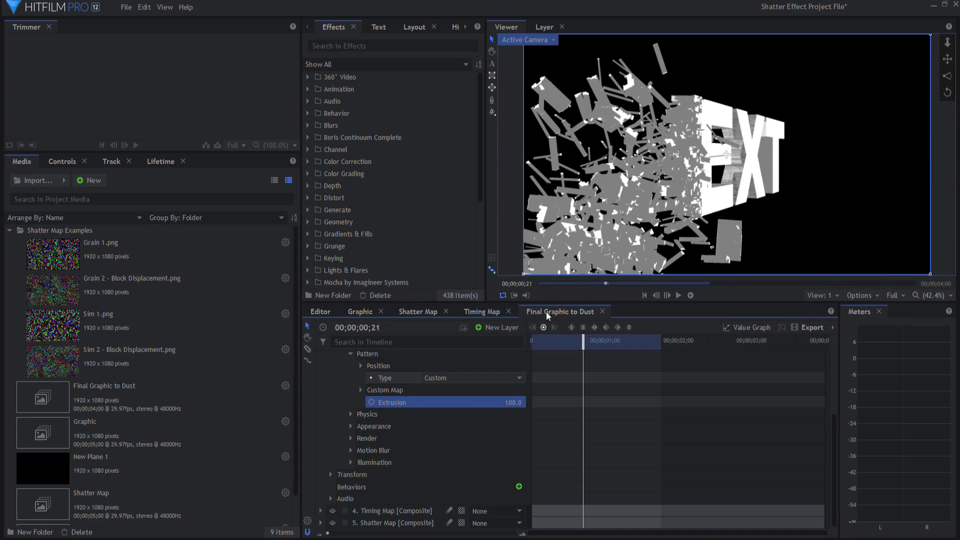
click(509, 403)
text(5)
key(Return)
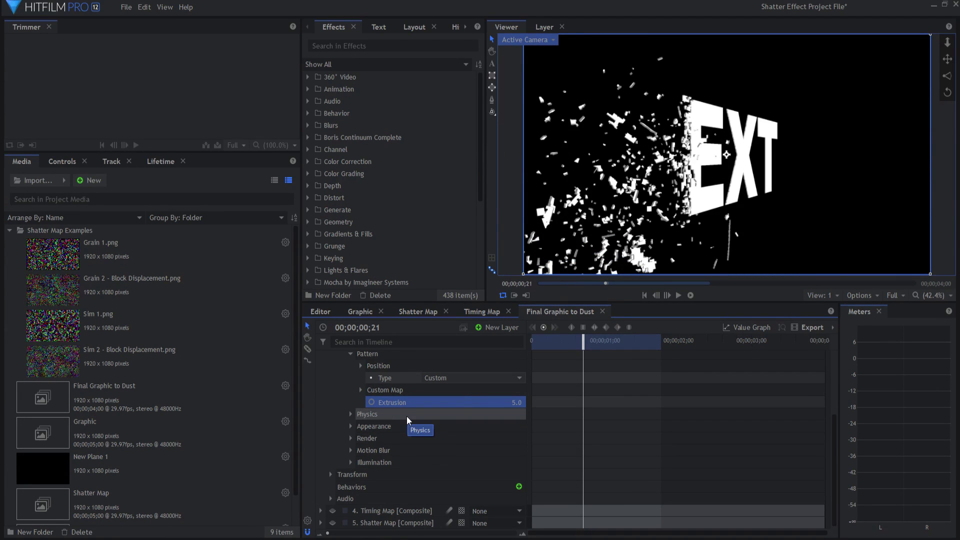
scroll(428, 408, up, 3)
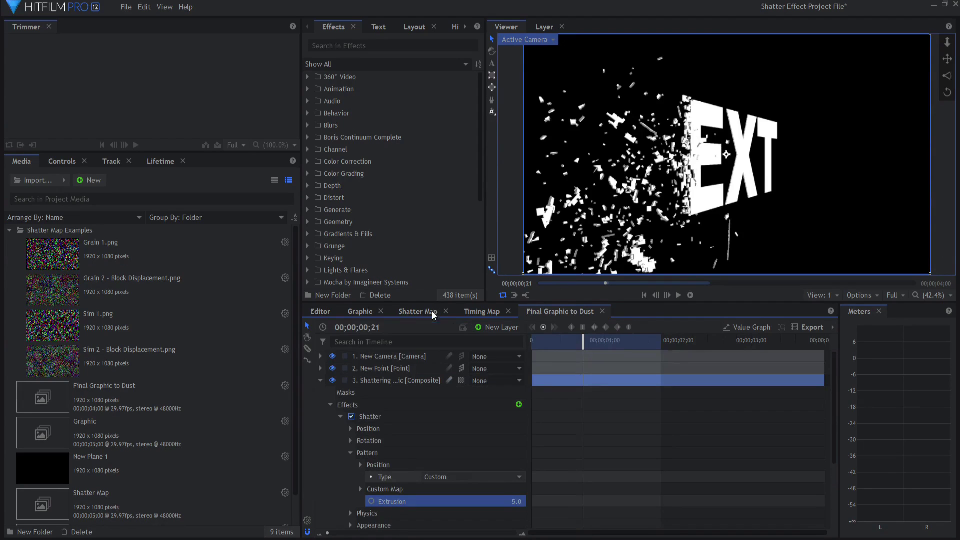
- Add a New Light layer positioned at 873, 400, 766 to light EXT
click(489, 328)
click(497, 399)
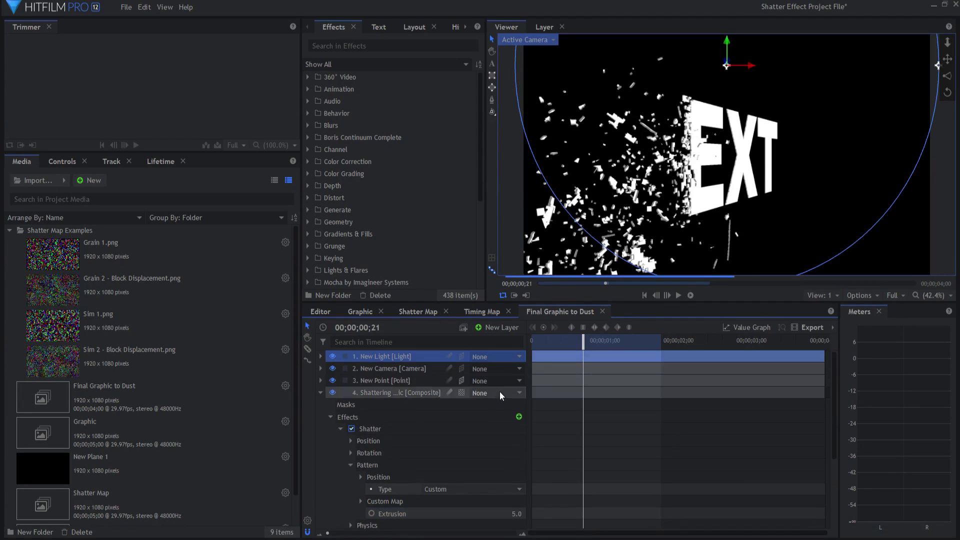
click(320, 356)
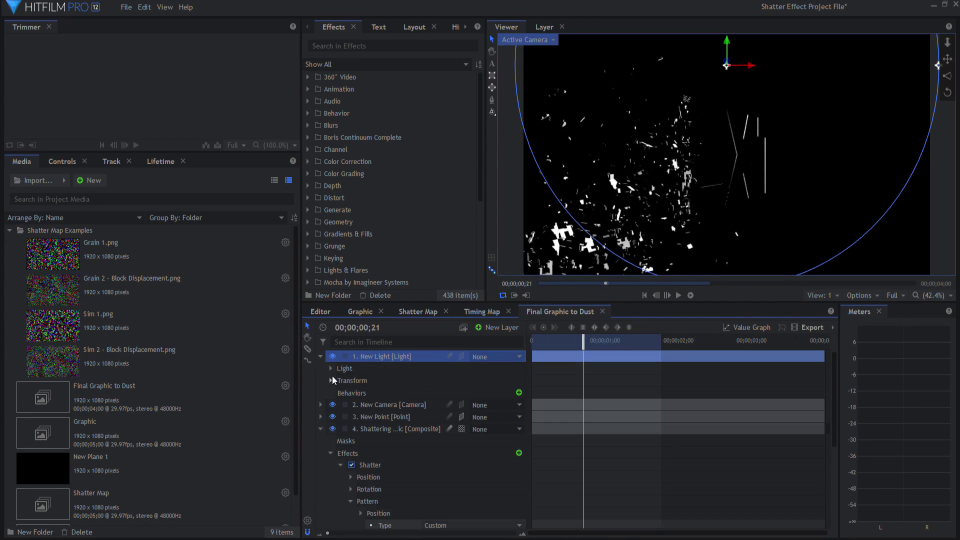
click(330, 381)
drag(481, 391, 785, 117)
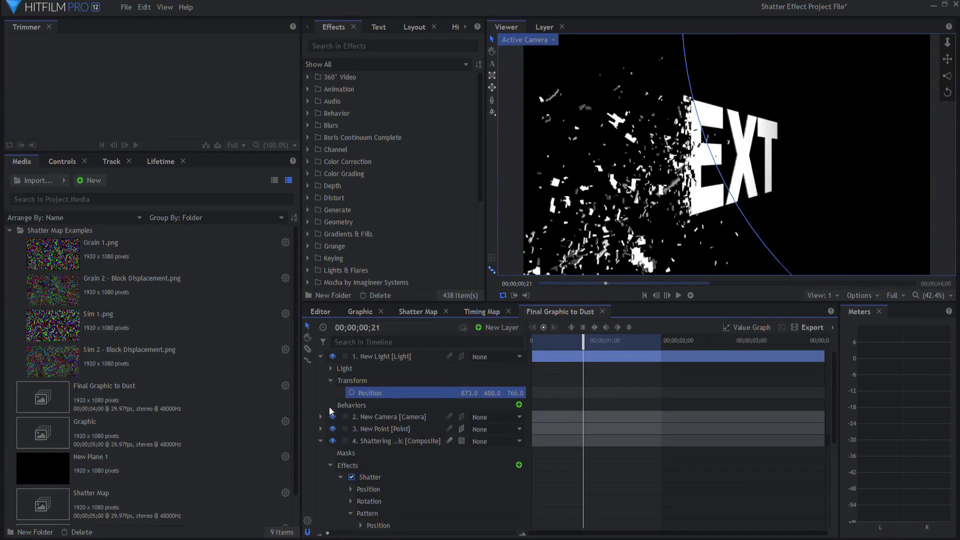
click(321, 356)
- Set the New Camera's Near Clip Distance to 8
click(321, 393)
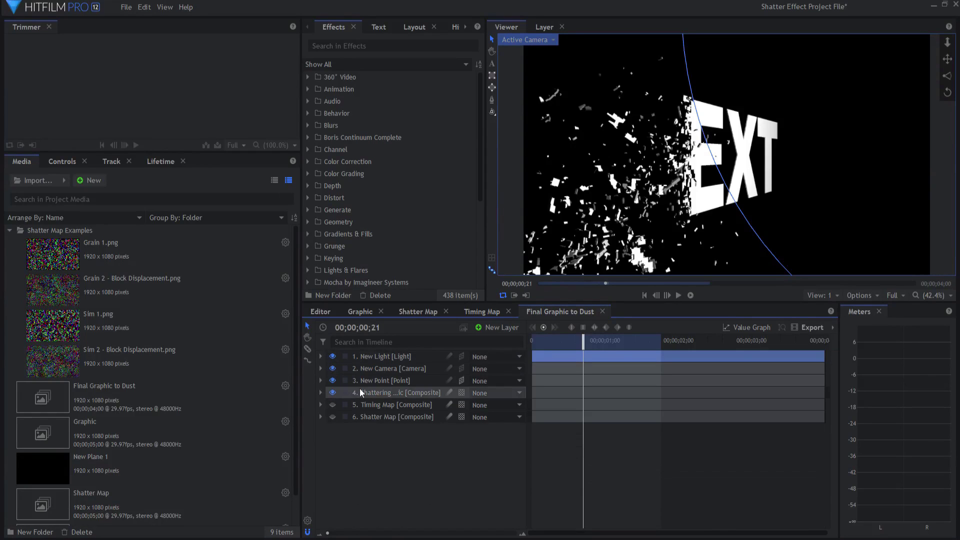
right_click(372, 367)
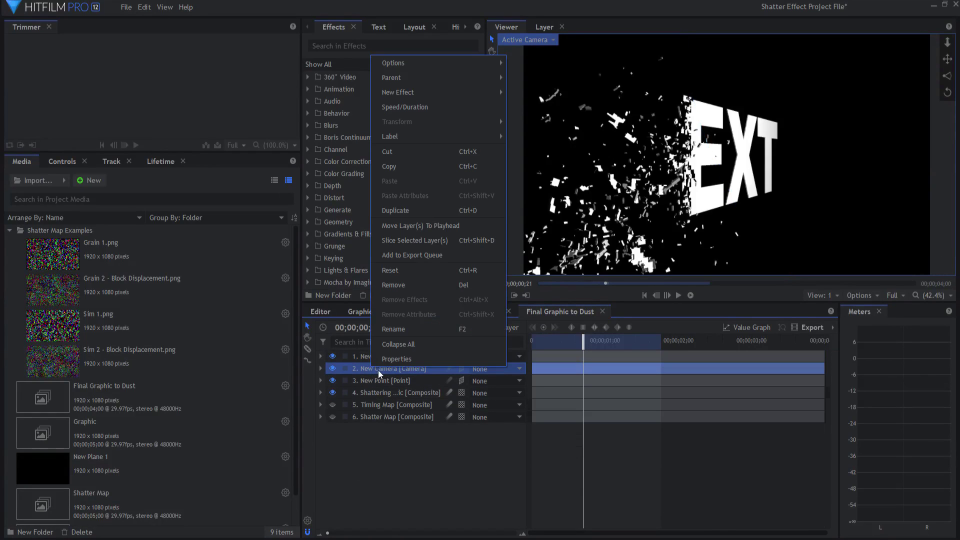
click(402, 357)
click(495, 249)
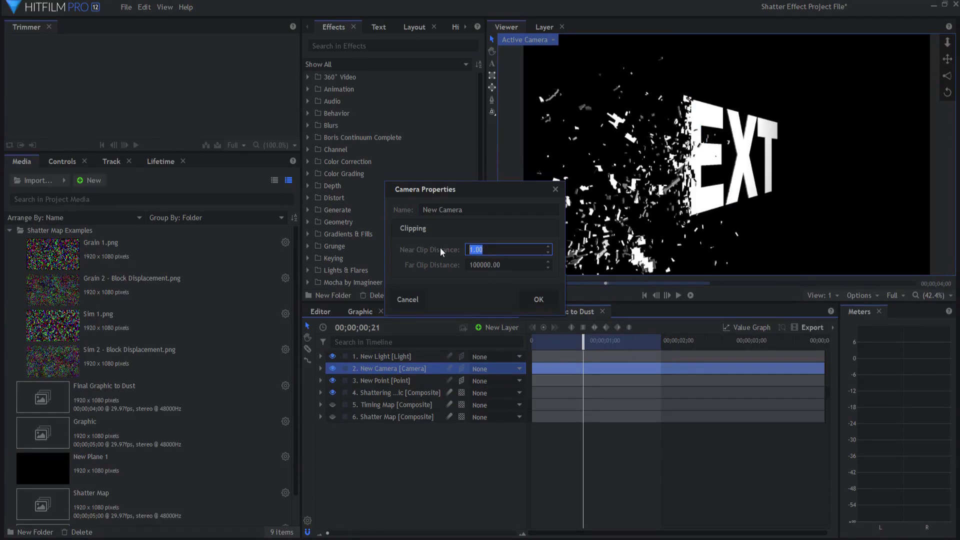
text(8)
click(545, 301)
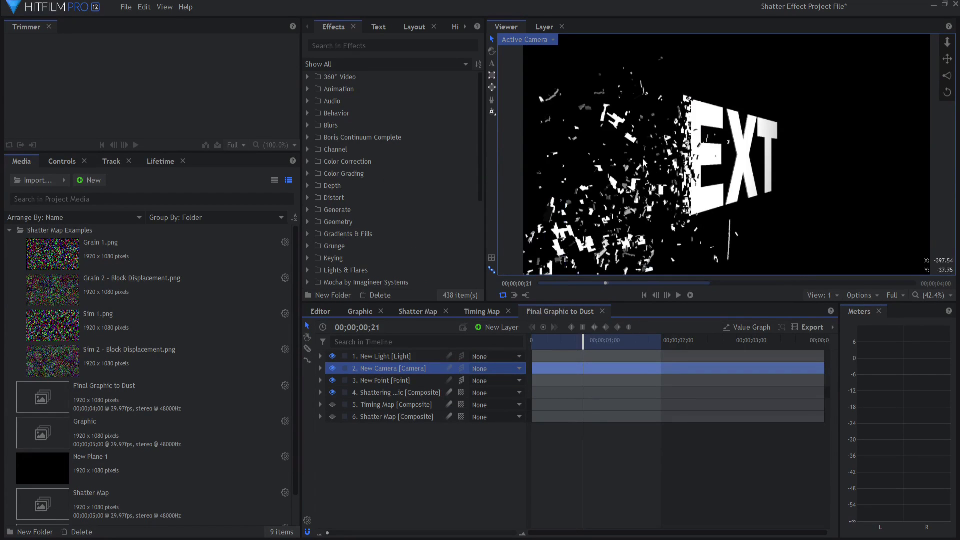
- Review Project Settings rendering (8-bit Integer, 4x MSAA) and cancel without changes
click(126, 7)
click(156, 100)
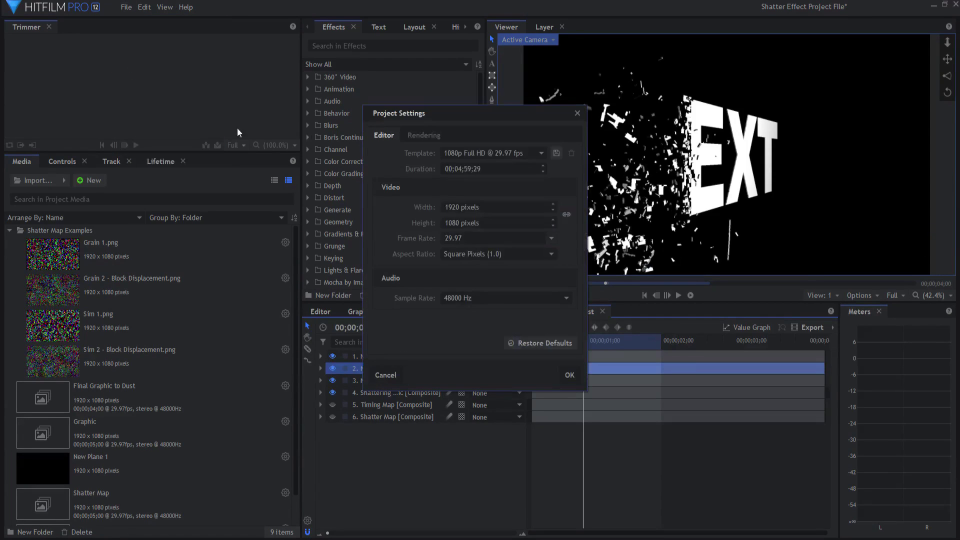
click(427, 137)
click(500, 155)
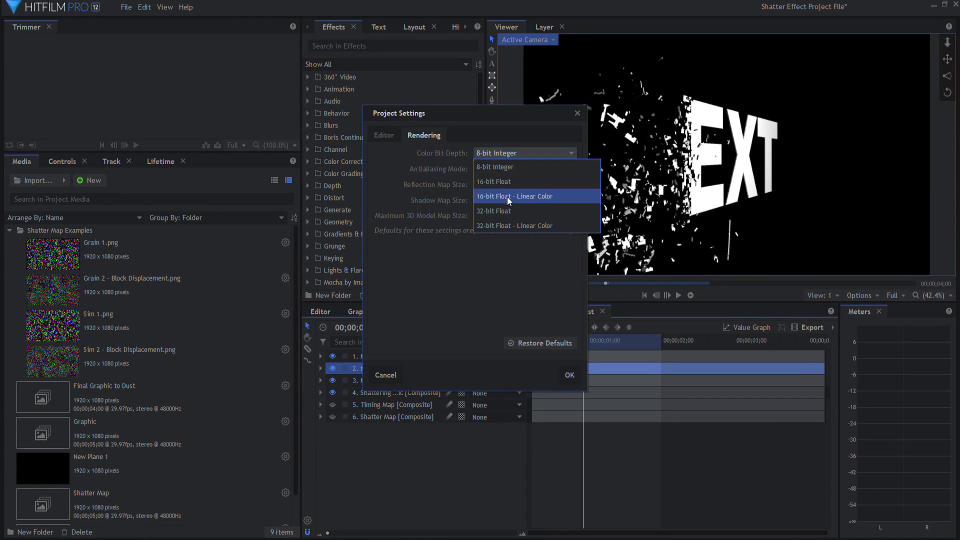
click(469, 287)
click(498, 168)
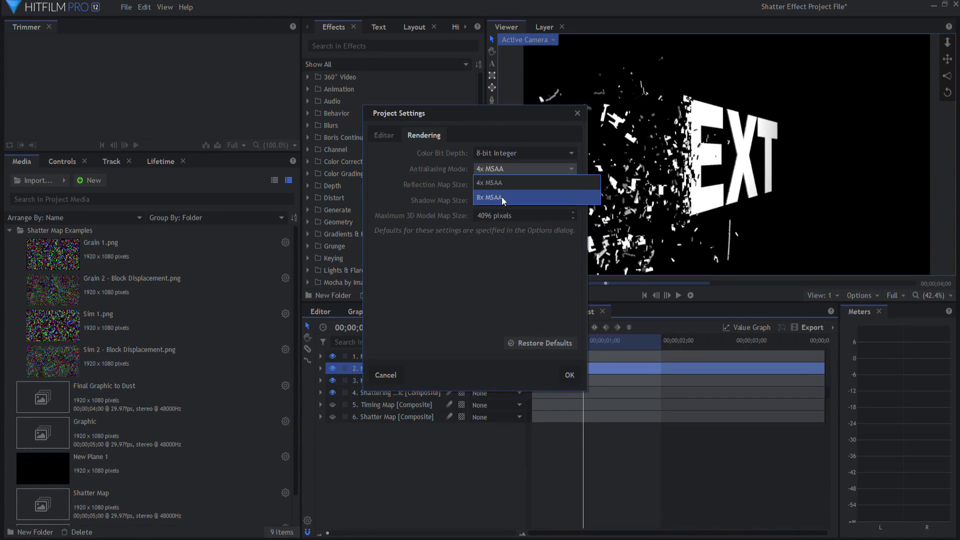
click(486, 285)
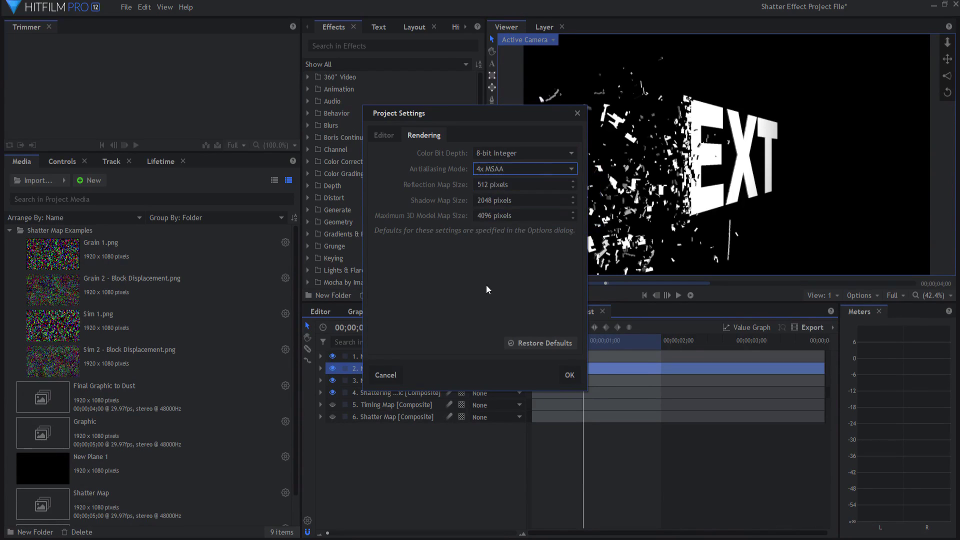
click(385, 375)
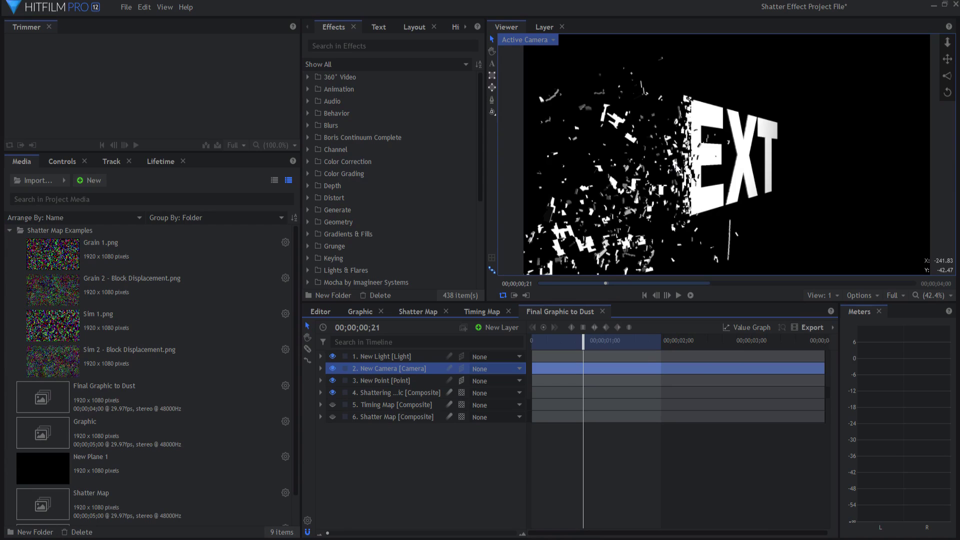